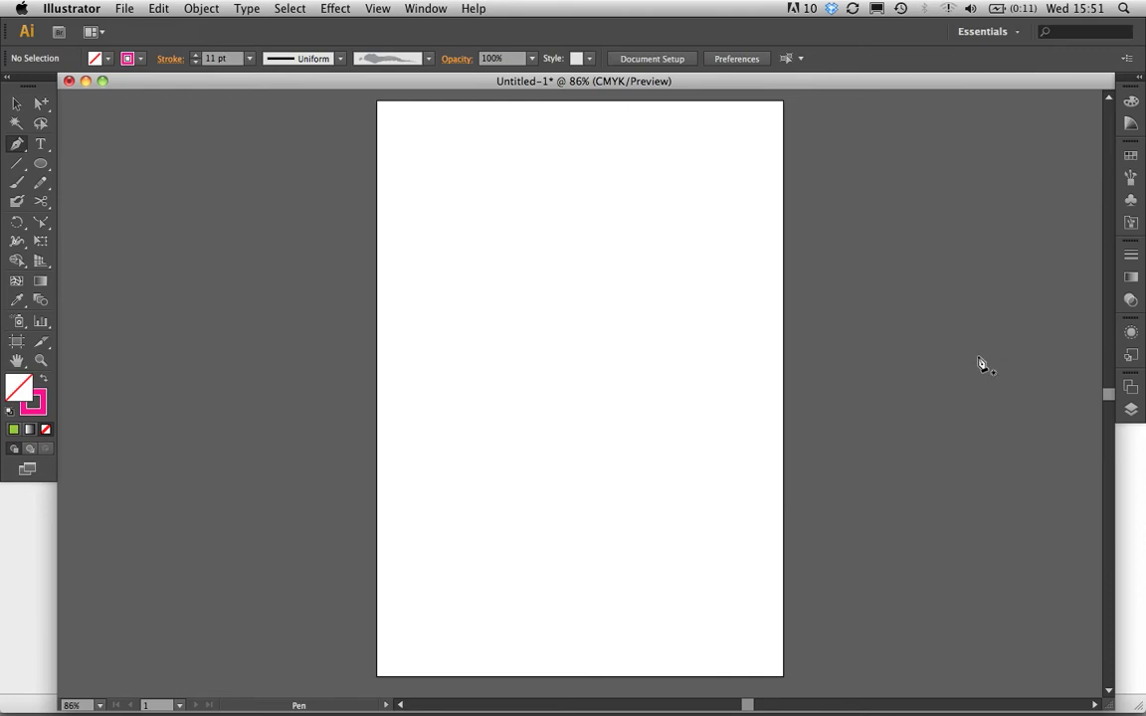
# Draw an ellipse with the pink stroke in the artboard's lower-left corner and move it slightly upward
pyautogui.click(41, 163)
pyautogui.moveTo(399, 574); pyautogui.dragTo(500, 660)
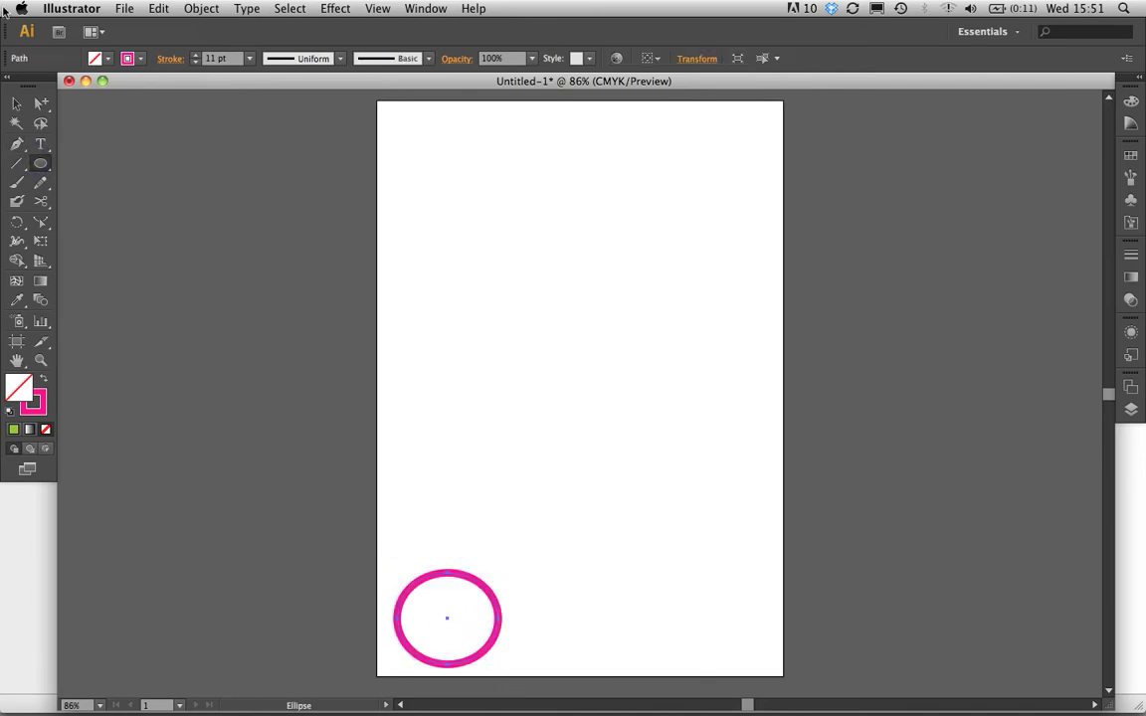
pyautogui.click(16, 103)
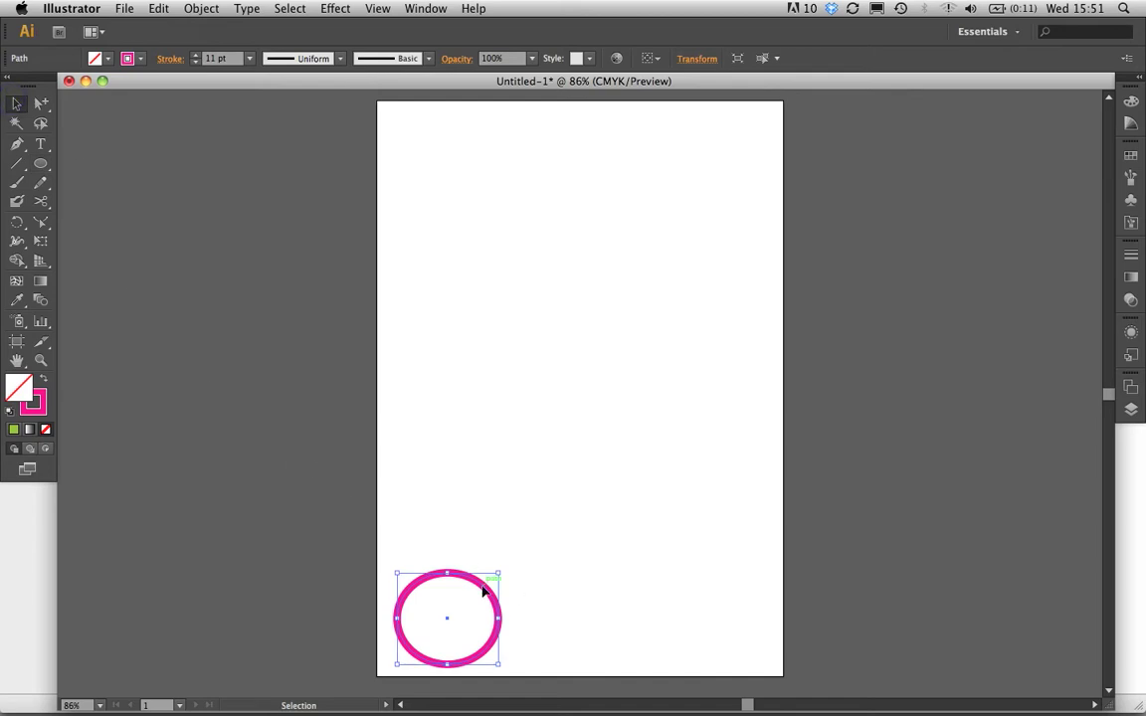
pyautogui.moveTo(482, 584); pyautogui.dragTo(481, 552)
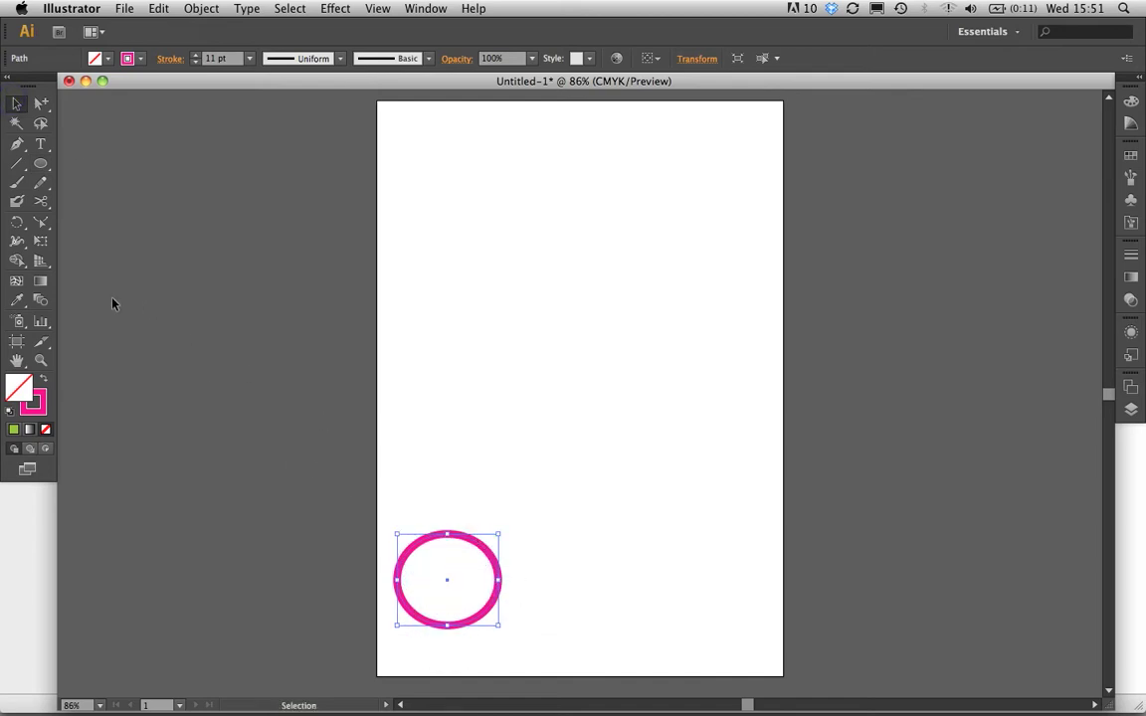
# Cut the ellipse with the Scissors tool at its left edge and lower right, and delete the lower section between the cuts
pyautogui.click(41, 202)
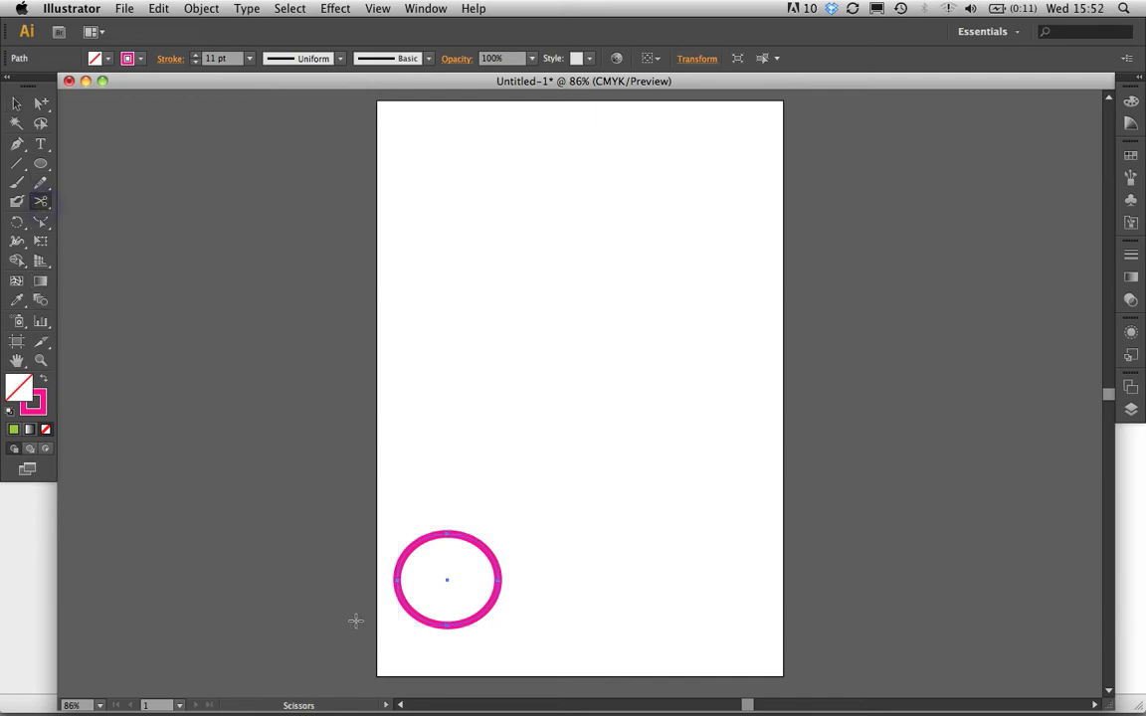
pyautogui.click(397, 576)
pyautogui.click(497, 604)
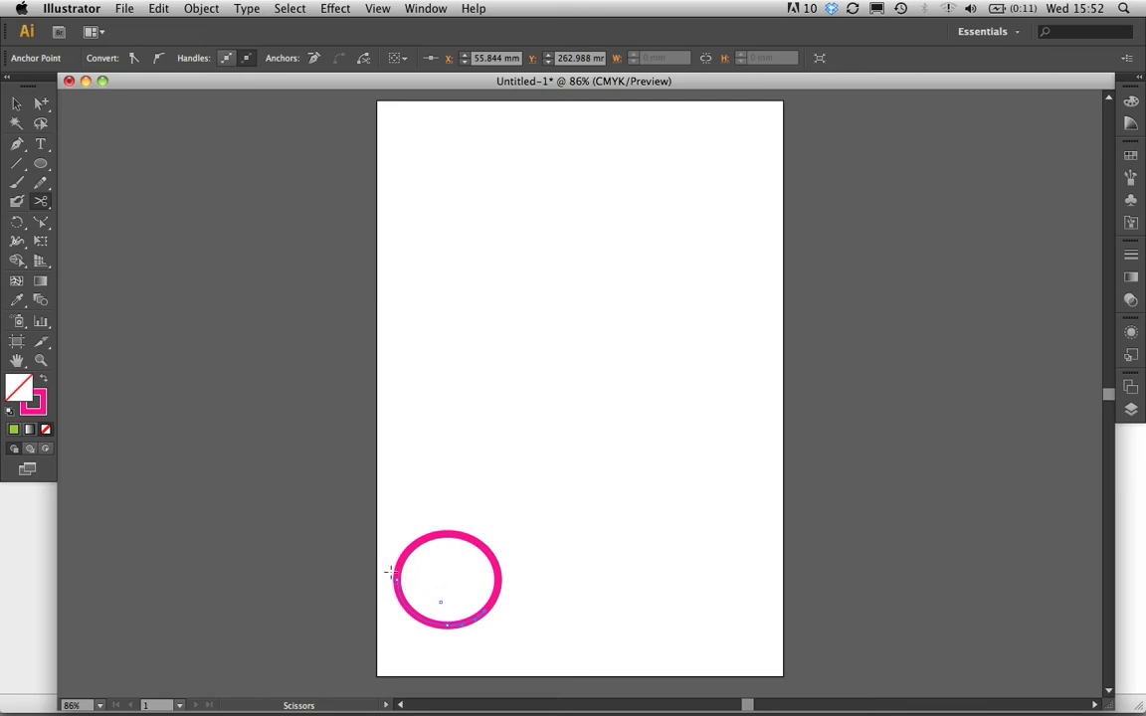
pyautogui.click(398, 578)
pyautogui.click(398, 580)
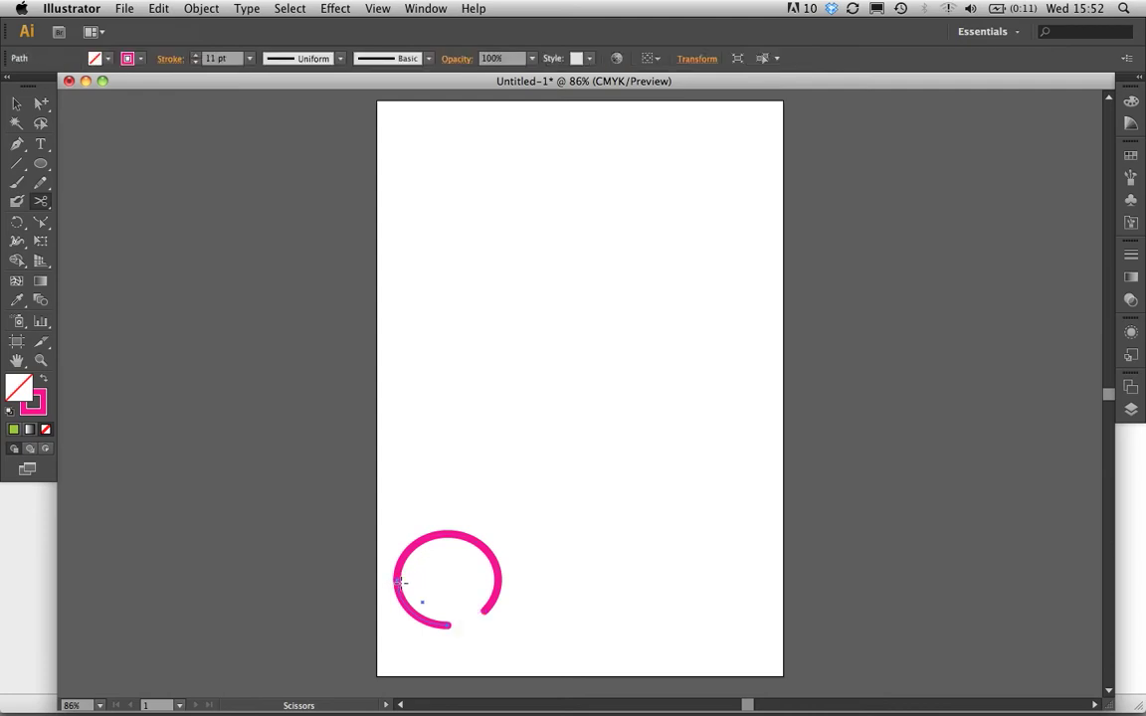
pyautogui.press('Delete')
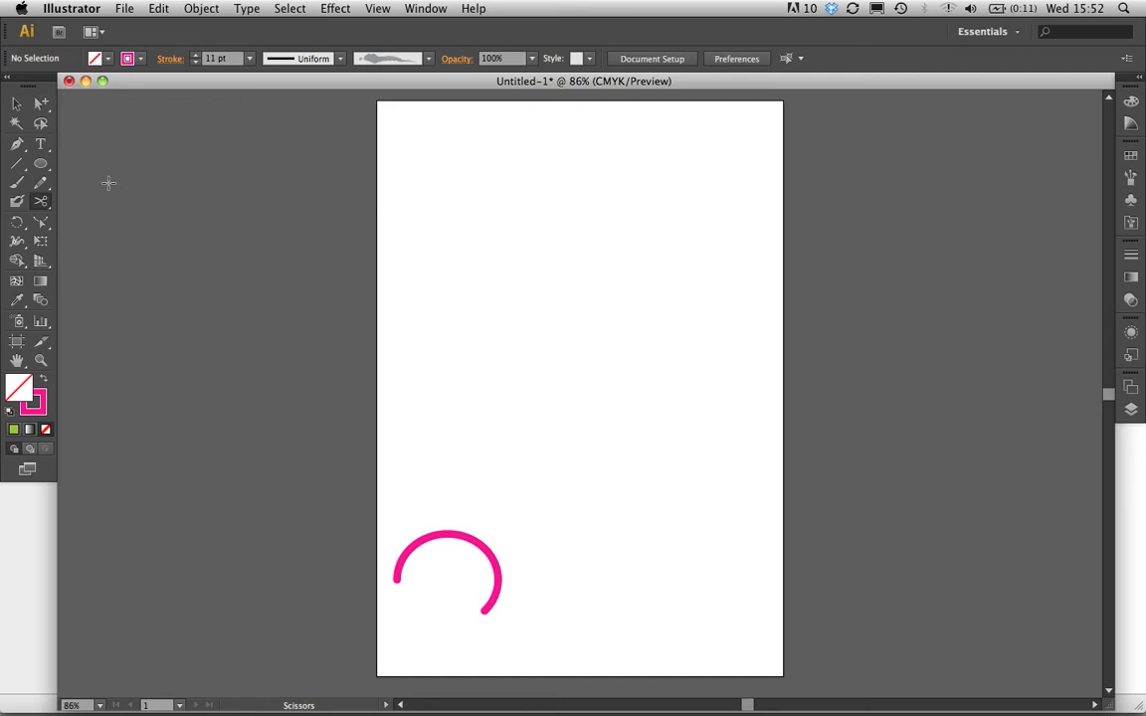
# Draw an open S-shaped curve with four anchor points in the upper half of the artboard using the Pen tool
pyautogui.click(17, 143)
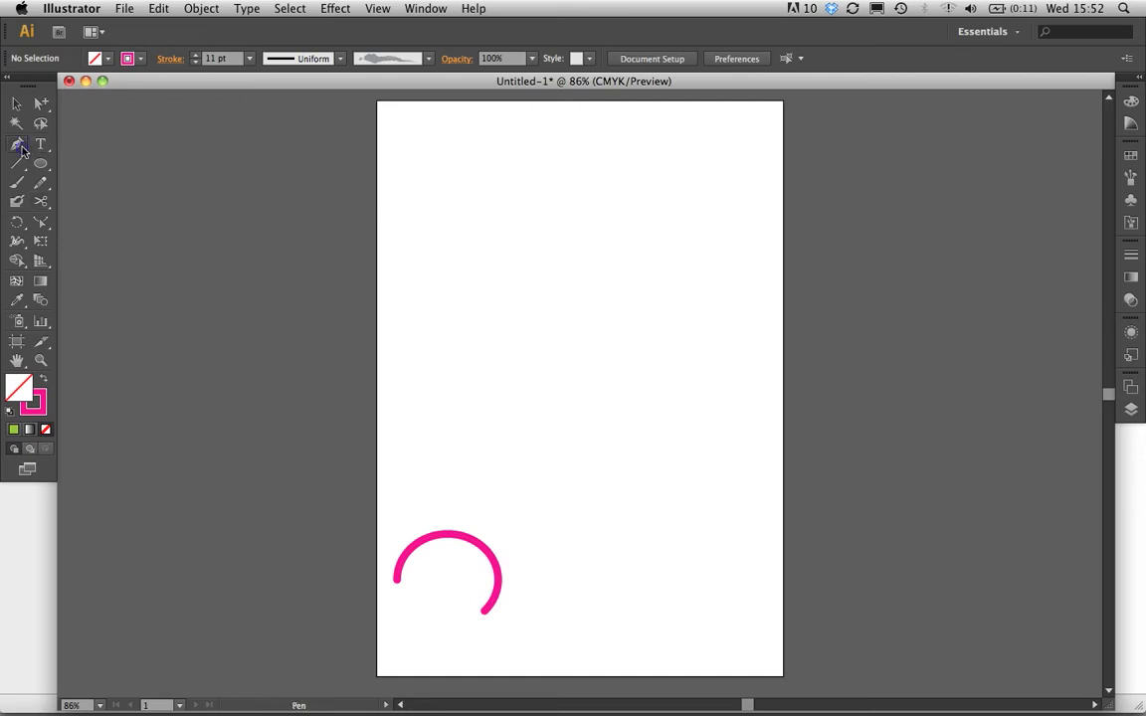
pyautogui.click(426, 161)
pyautogui.moveTo(593, 161); pyautogui.dragTo(596, 218)
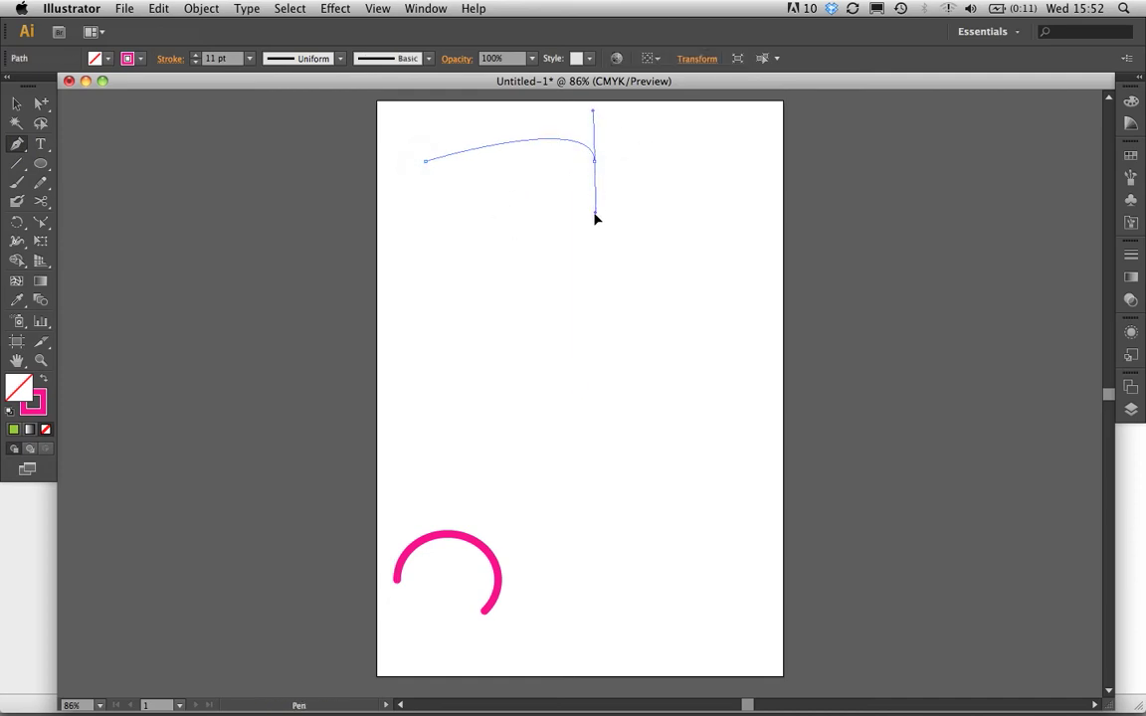
pyautogui.moveTo(569, 326)
pyautogui.mouseDown()
pyautogui.moveTo(598, 350)
pyautogui.moveTo(618, 348)
pyautogui.mouseUp()
pyautogui.moveTo(693, 296); pyautogui.dragTo(700, 271)
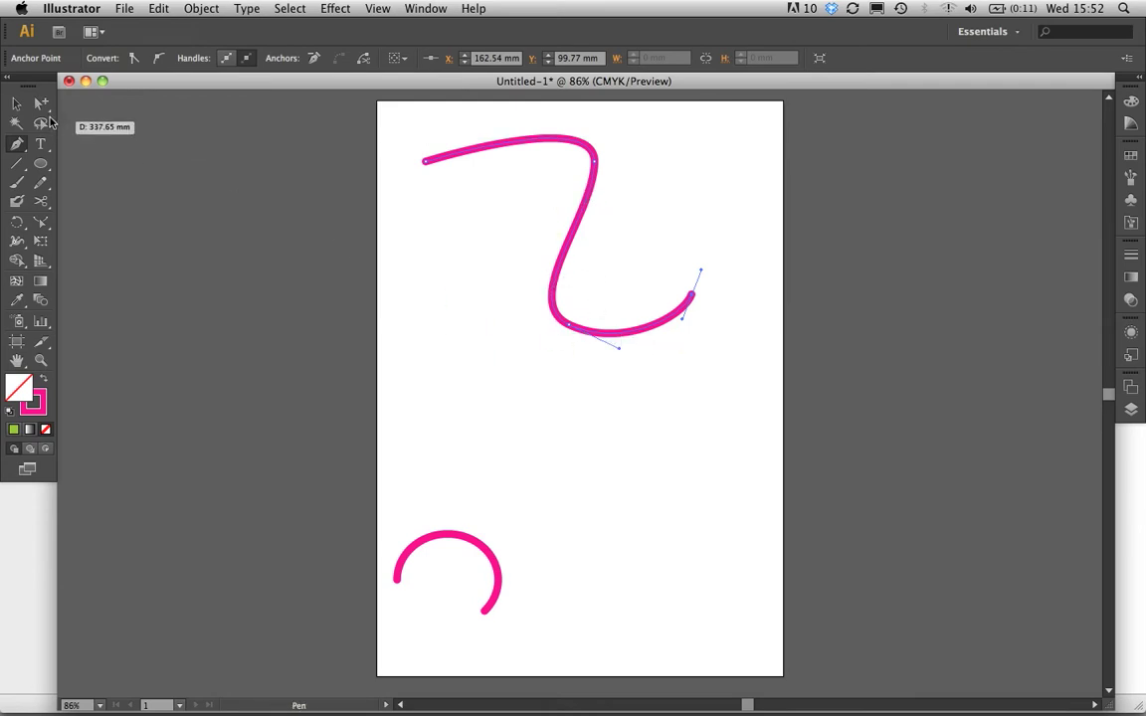
# Move the S-curve's lower anchor point slightly down and to the right with Direct Selection
pyautogui.moveTo(41, 104); pyautogui.dragTo(79, 105)
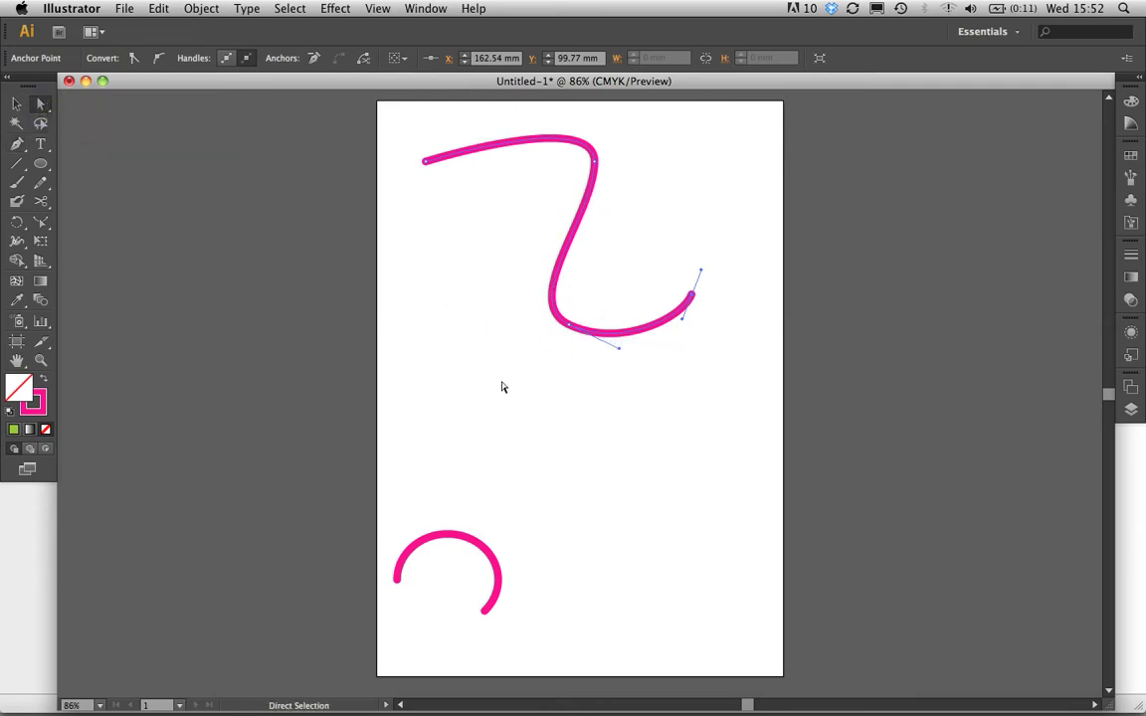
pyautogui.click(570, 326)
pyautogui.moveTo(572, 331); pyautogui.dragTo(582, 339)
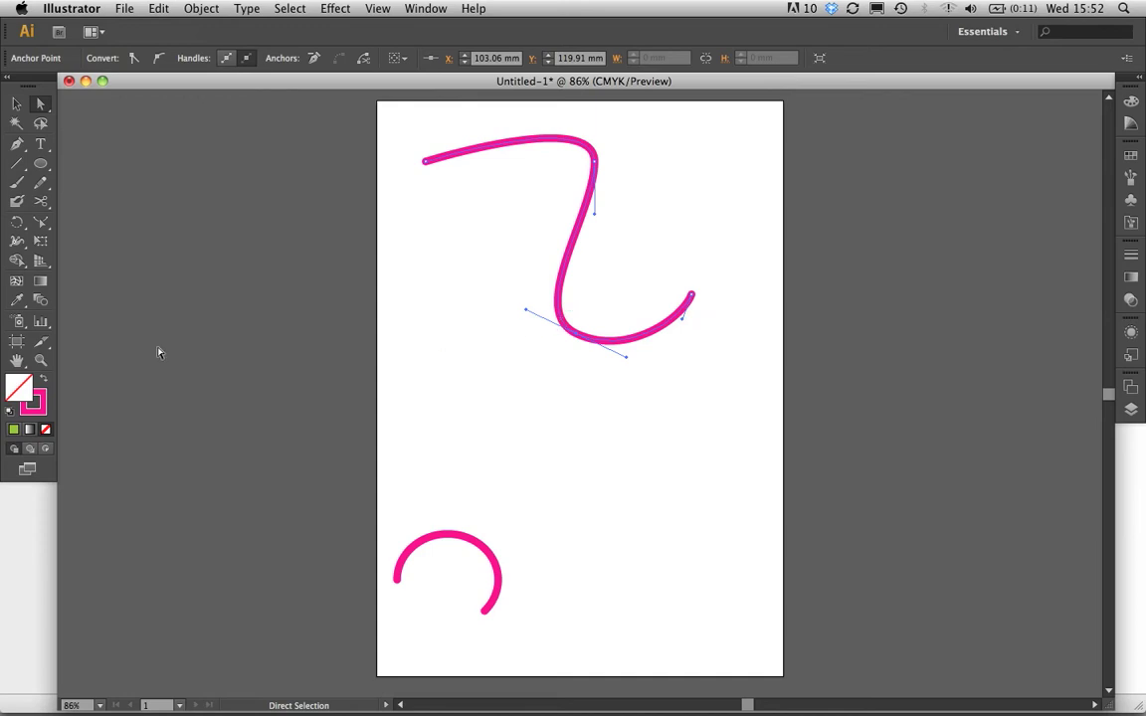
# Try a dark green fill from the colour spectrum on the S-curve and reset its fill to none
pyautogui.click(43, 392)
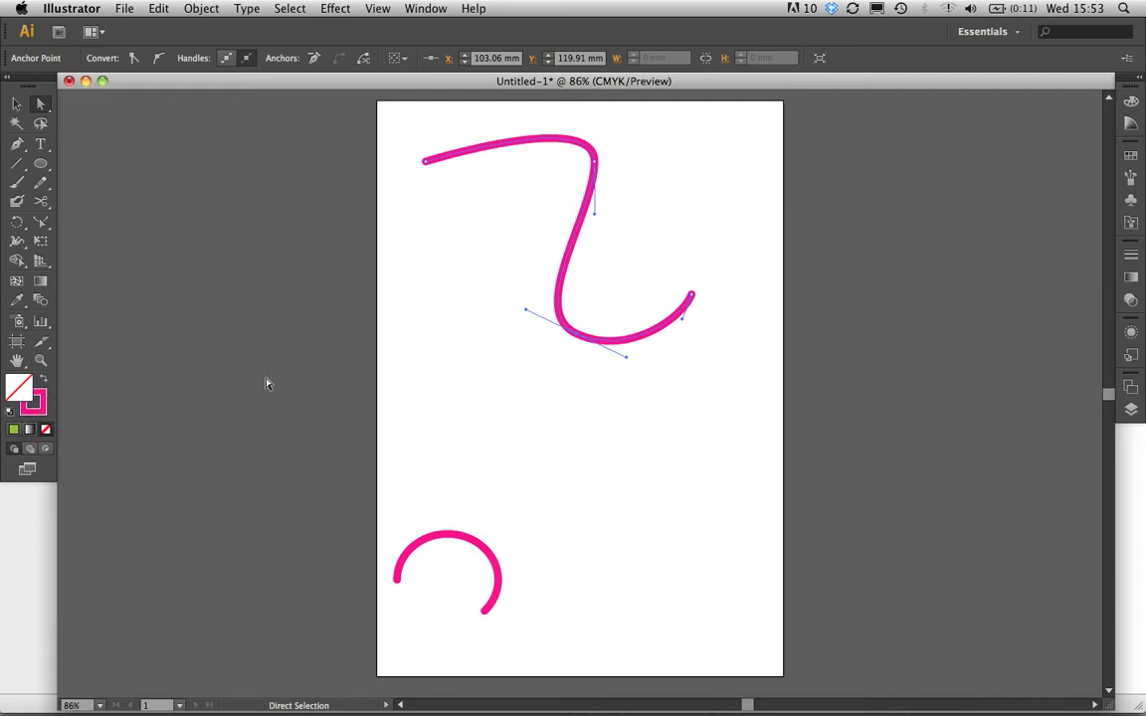
pyautogui.click(1131, 102)
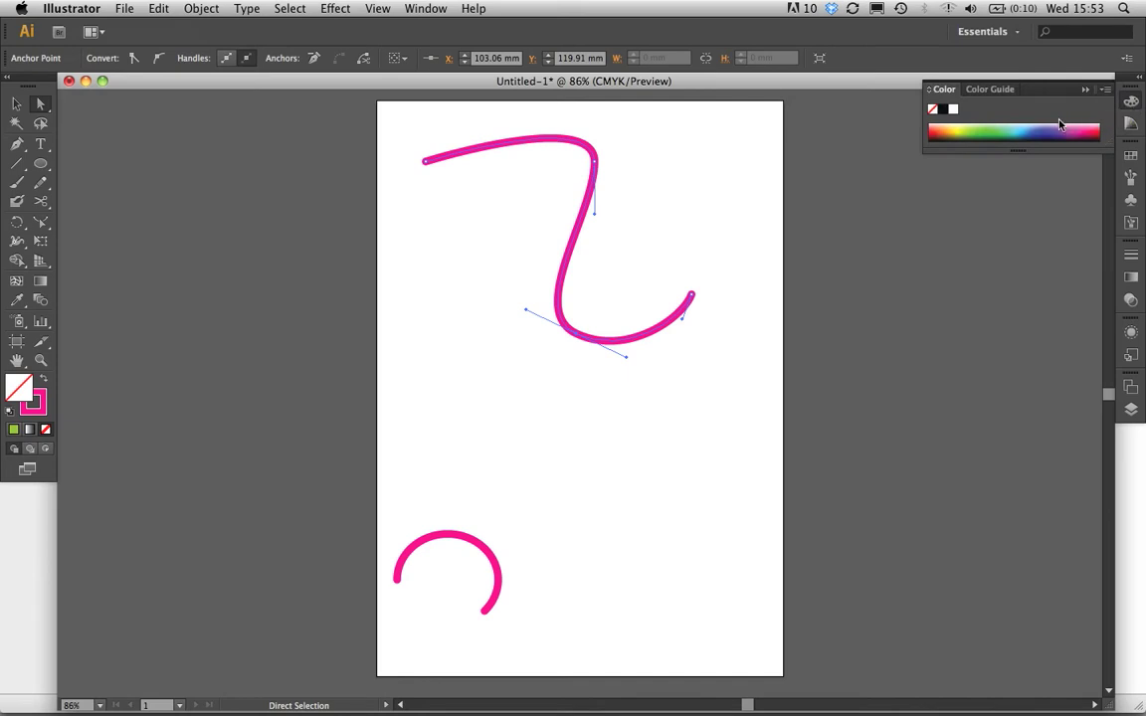
pyautogui.click(994, 130)
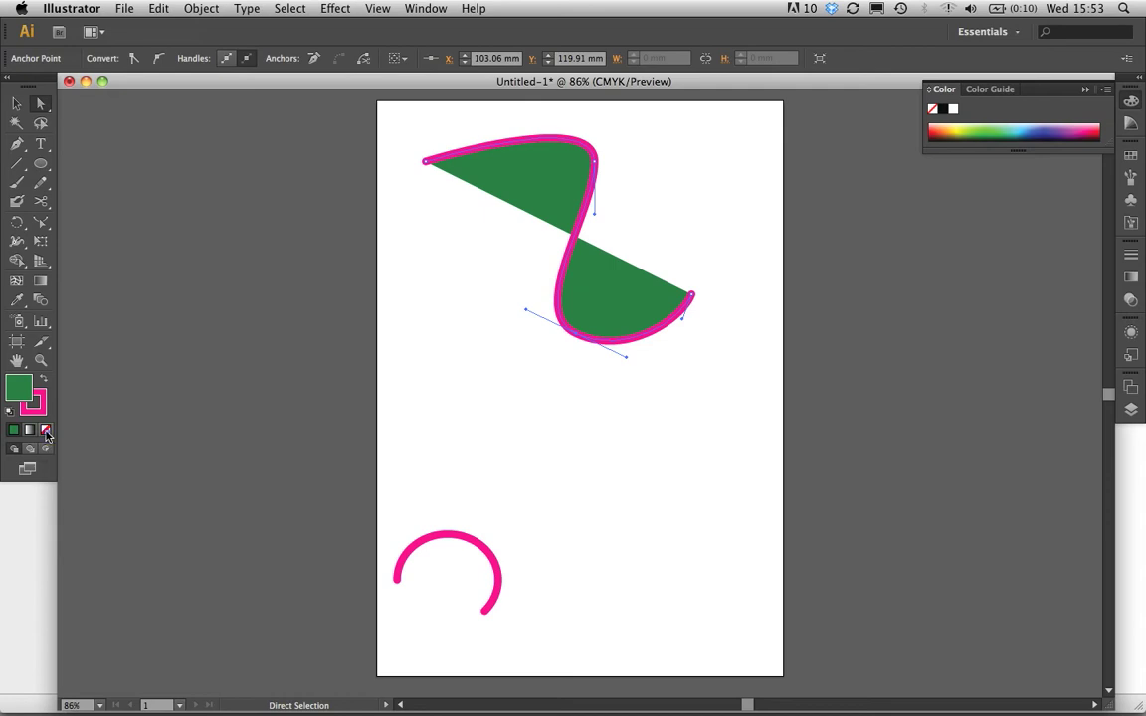
pyautogui.click(46, 430)
# Set the S-curve's stroke to light blue from the colour spectrum
pyautogui.click(43, 400)
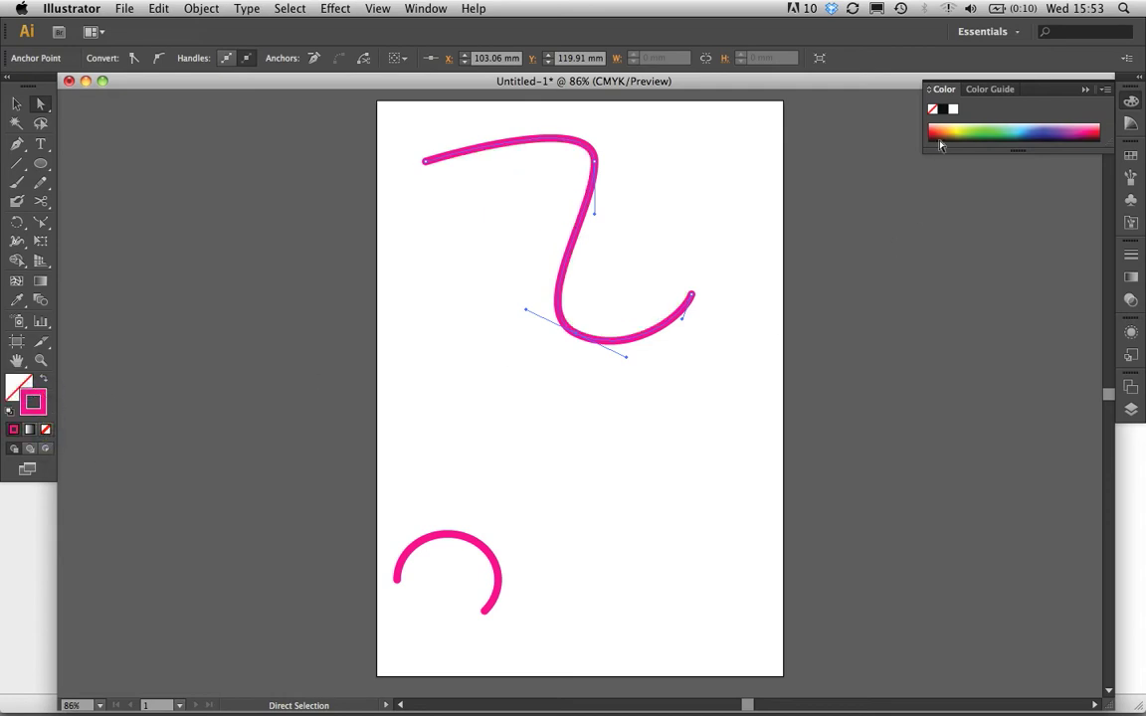
pyautogui.click(1022, 130)
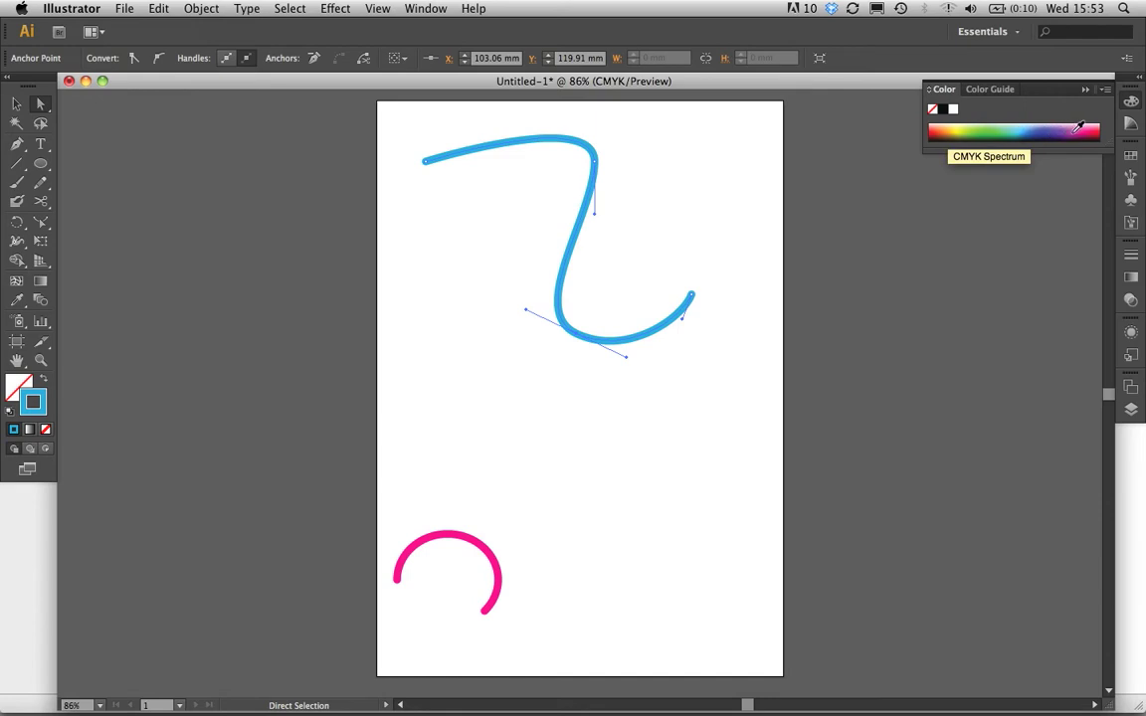
# Enlarge the Color Guide and switch its variations to Warm/Cool
pyautogui.click(1130, 124)
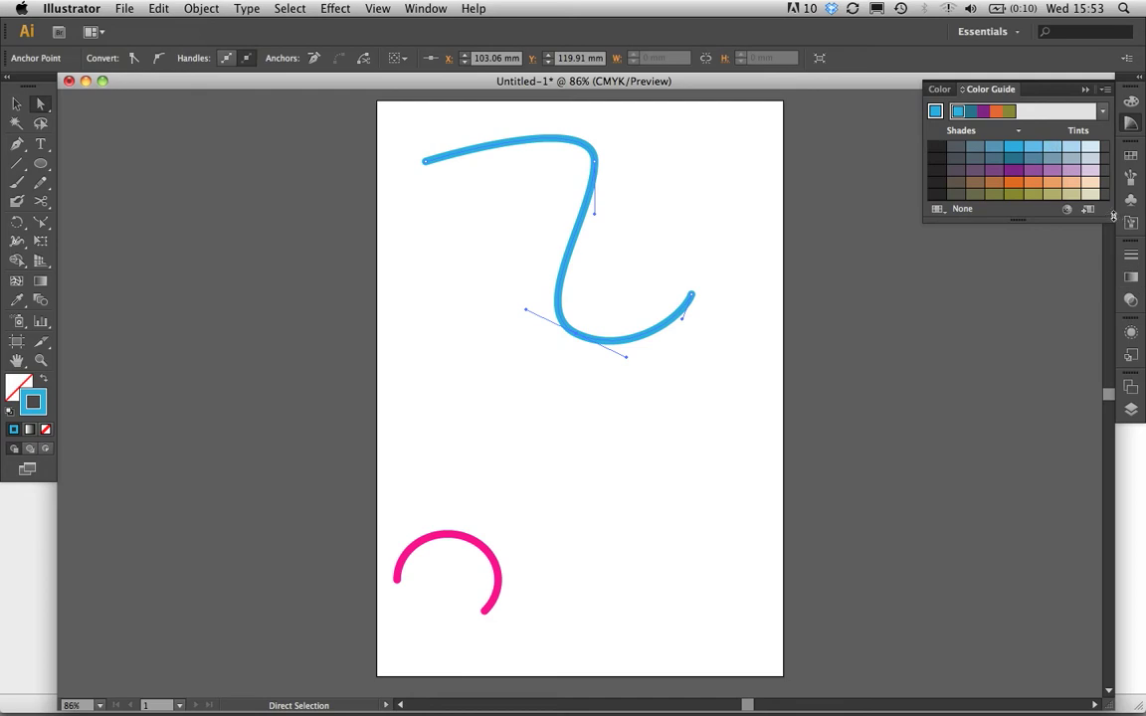
pyautogui.moveTo(1111, 211); pyautogui.dragTo(1111, 246)
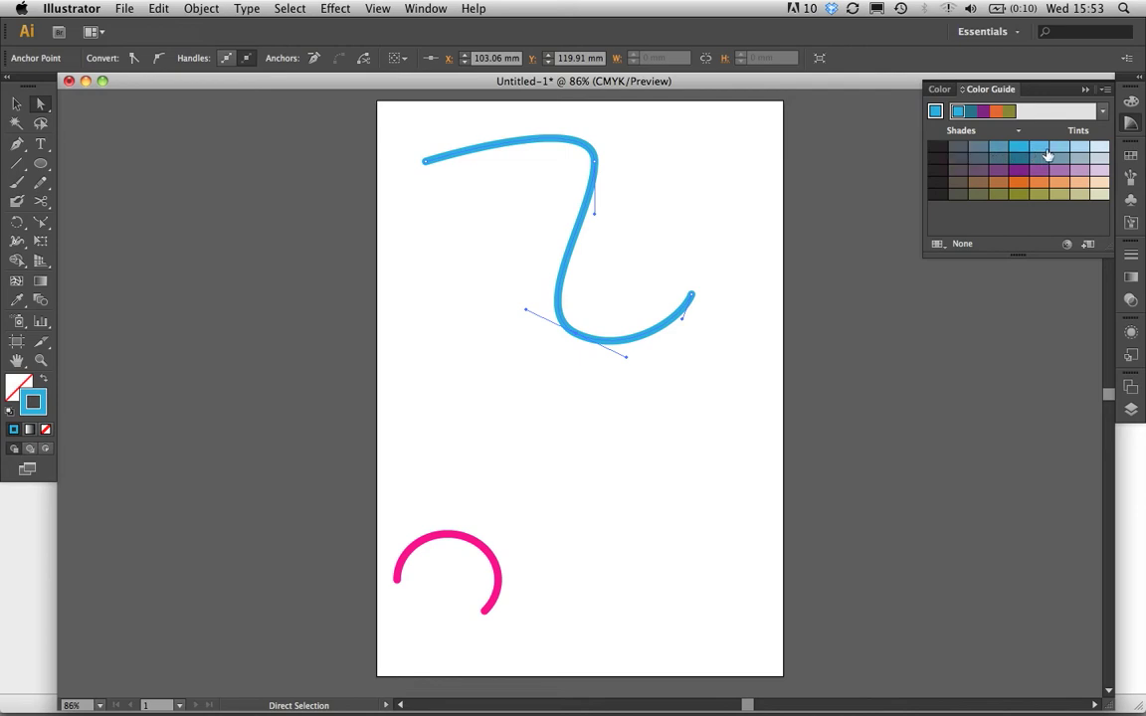
pyautogui.click(1103, 93)
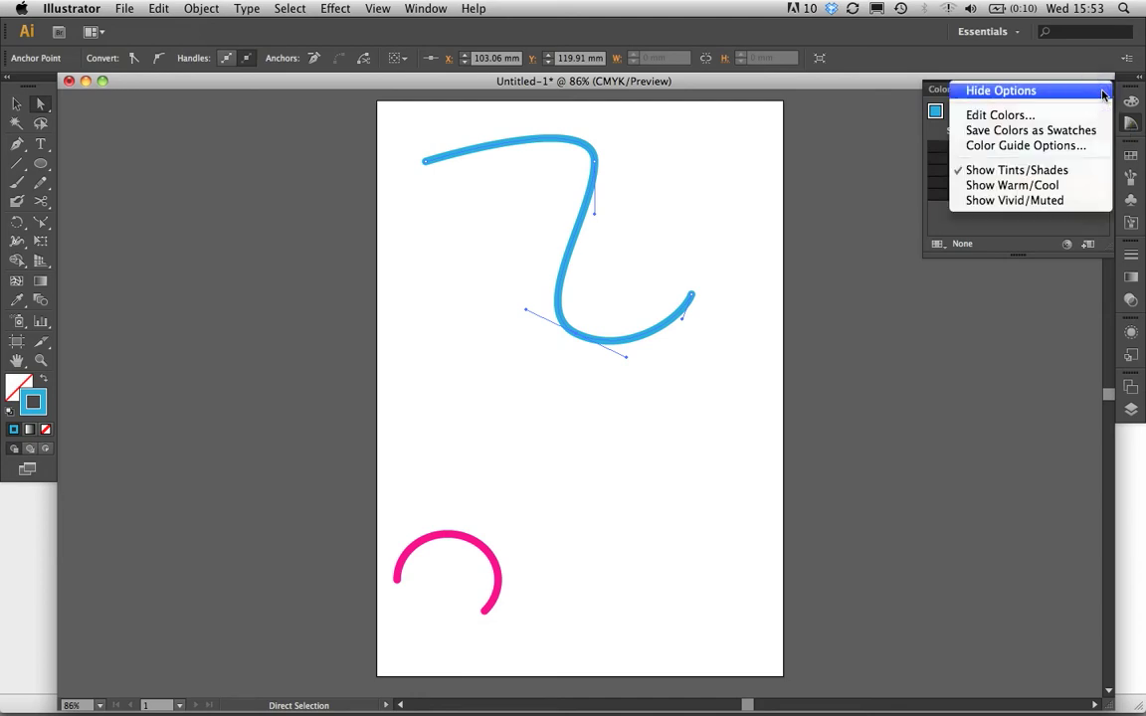
pyautogui.click(1071, 186)
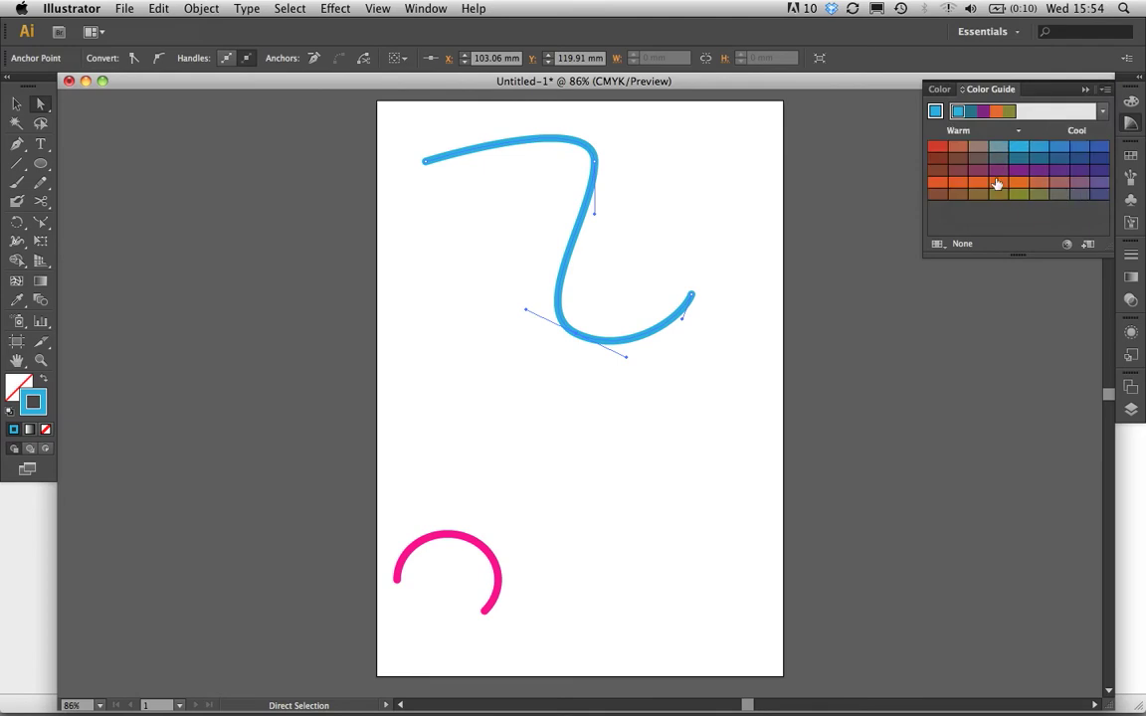
# Switch the Color Guide variations to Vivid/Muted and look through the swatch libraries its colours can be limited to
pyautogui.click(1105, 91)
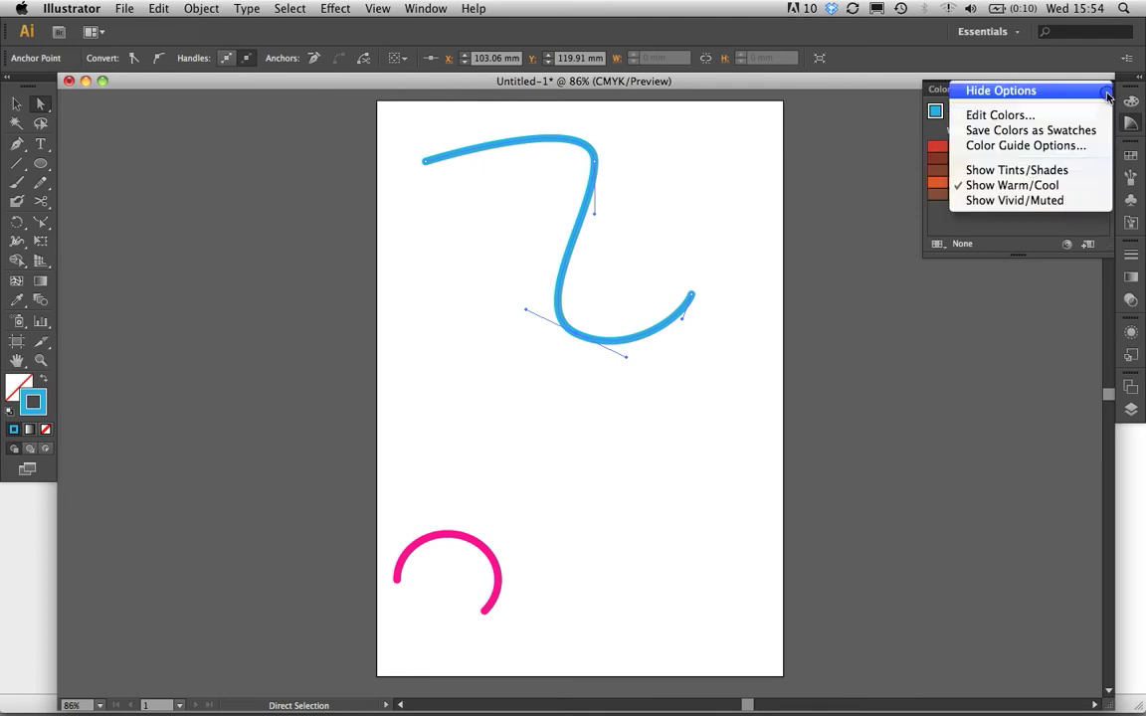
pyautogui.click(1070, 208)
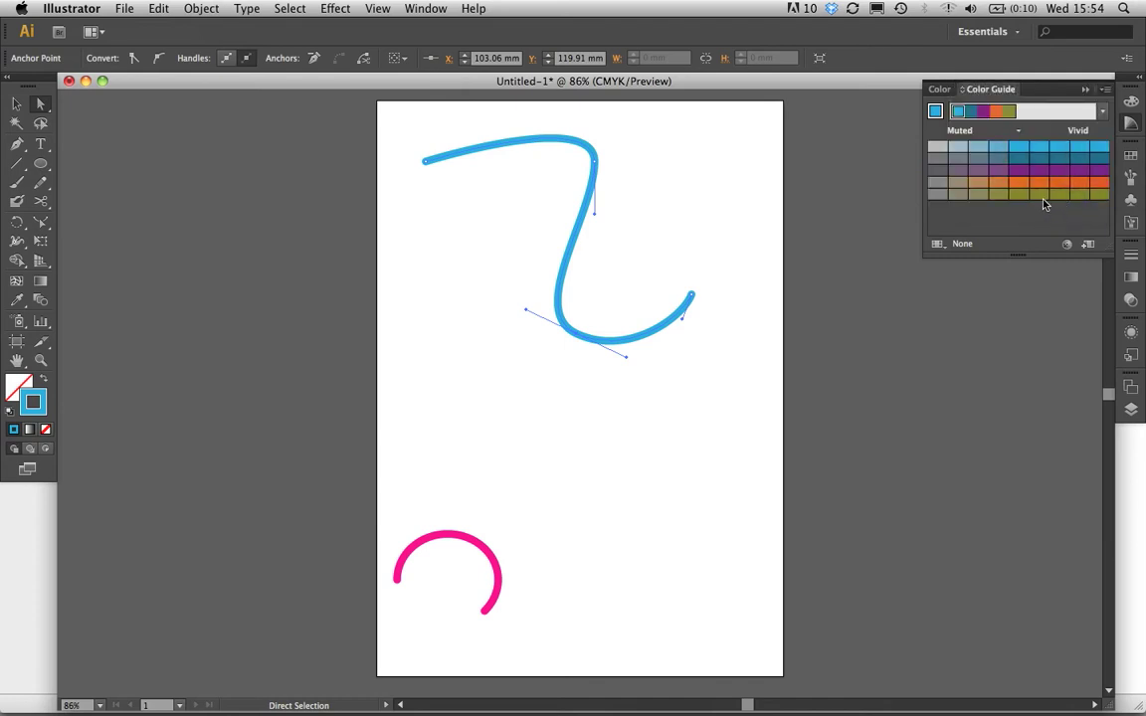
pyautogui.click(937, 244)
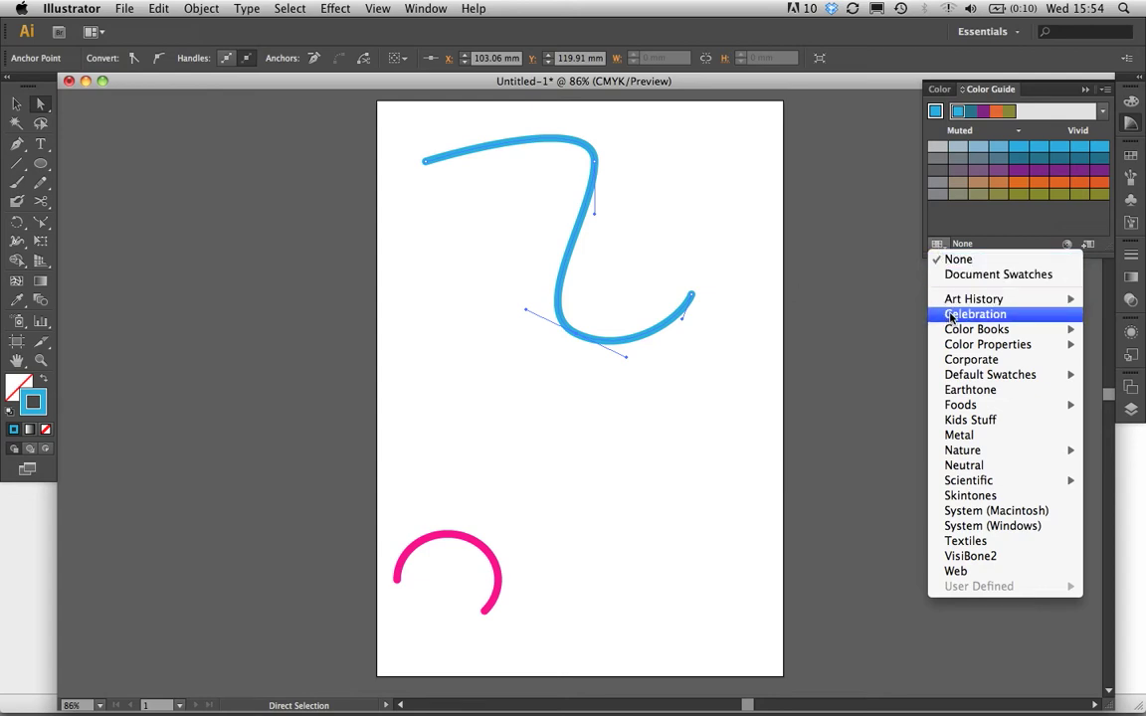
pyautogui.click(943, 245)
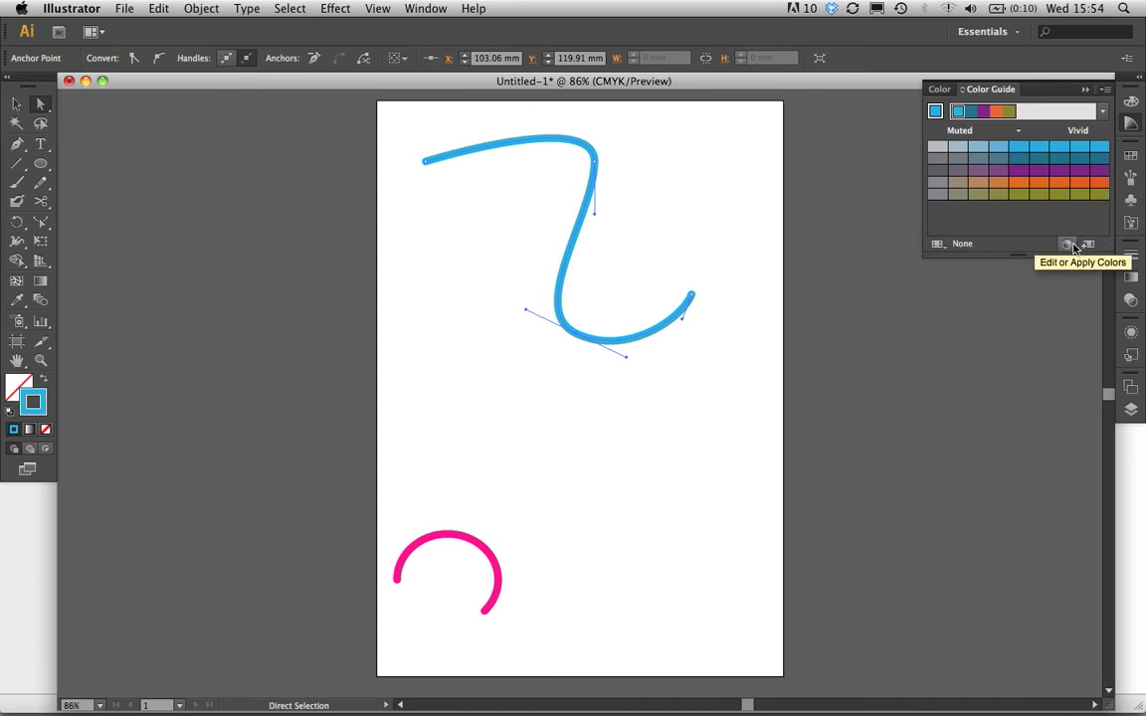
# Display the document swatches and enlarge their view so that all colour groups fit
pyautogui.click(1131, 156)
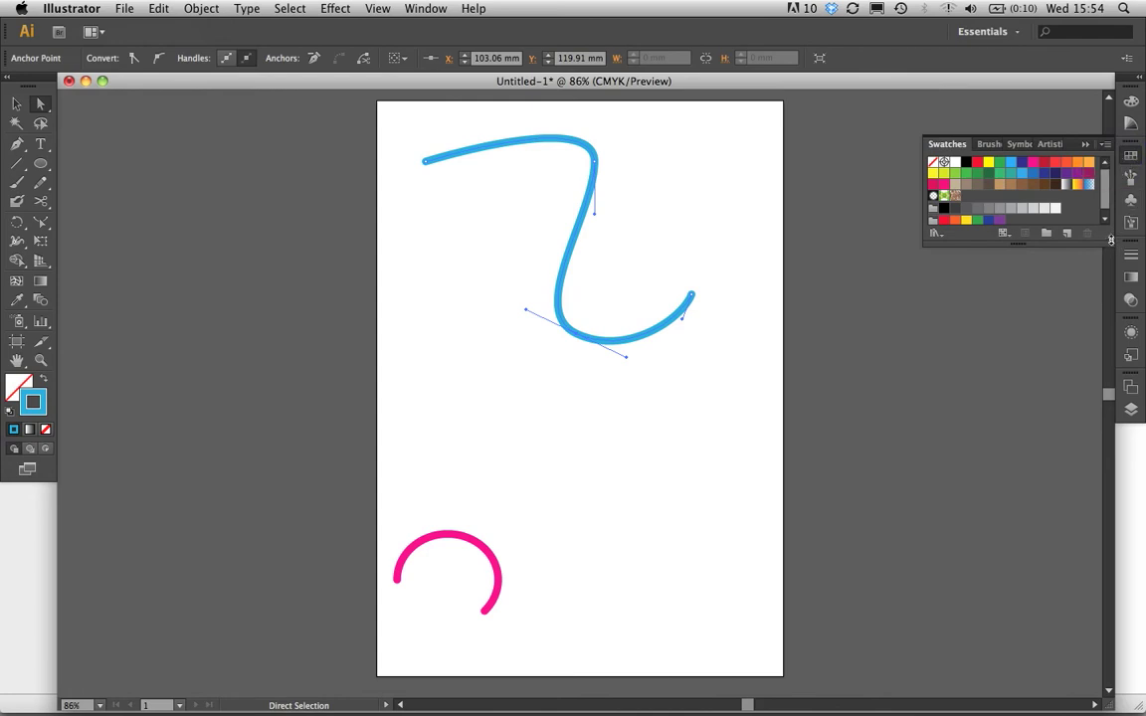
pyautogui.moveTo(1111, 240); pyautogui.dragTo(1111, 260)
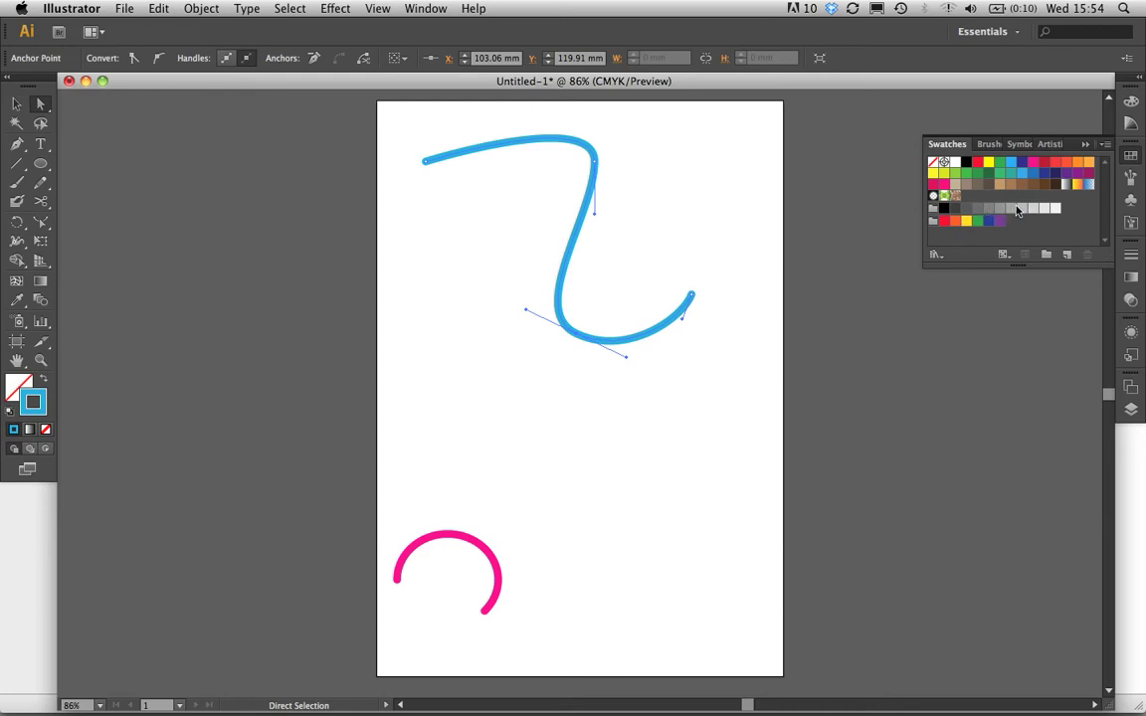
pyautogui.click(1088, 147)
pyautogui.click(1131, 158)
# Examine the available swatch libraries, including Default Swatches and Other Library, without loading one, and close the swatches
pyautogui.click(1104, 146)
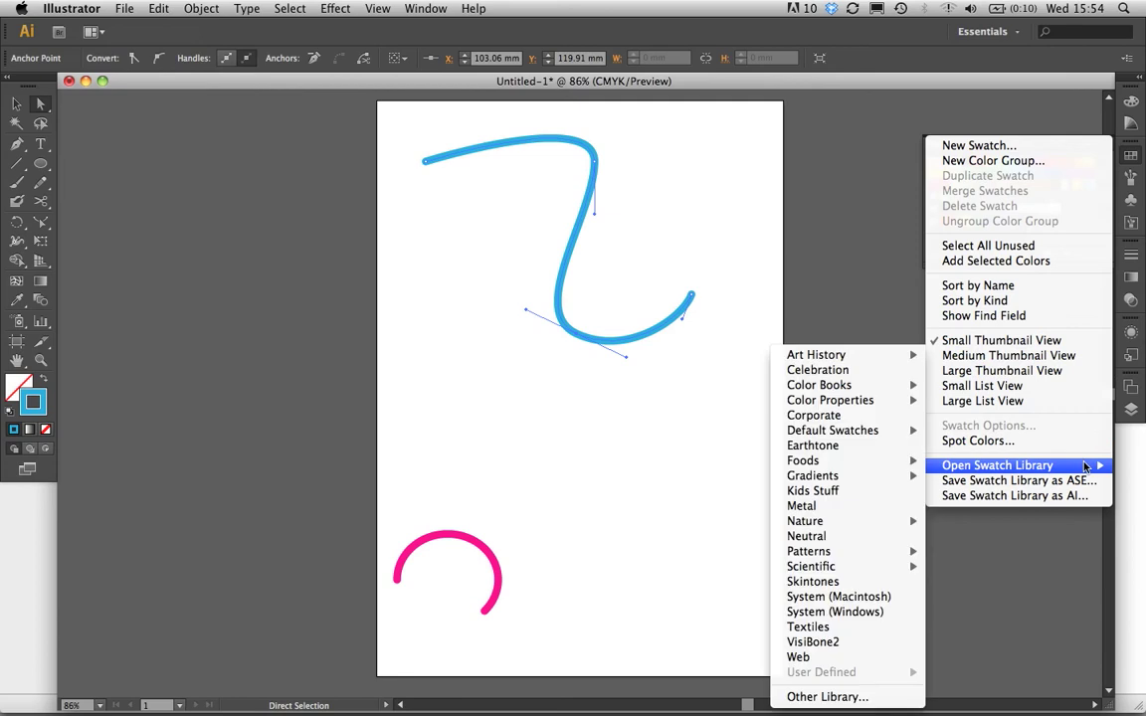
pyautogui.moveTo(1059, 469)
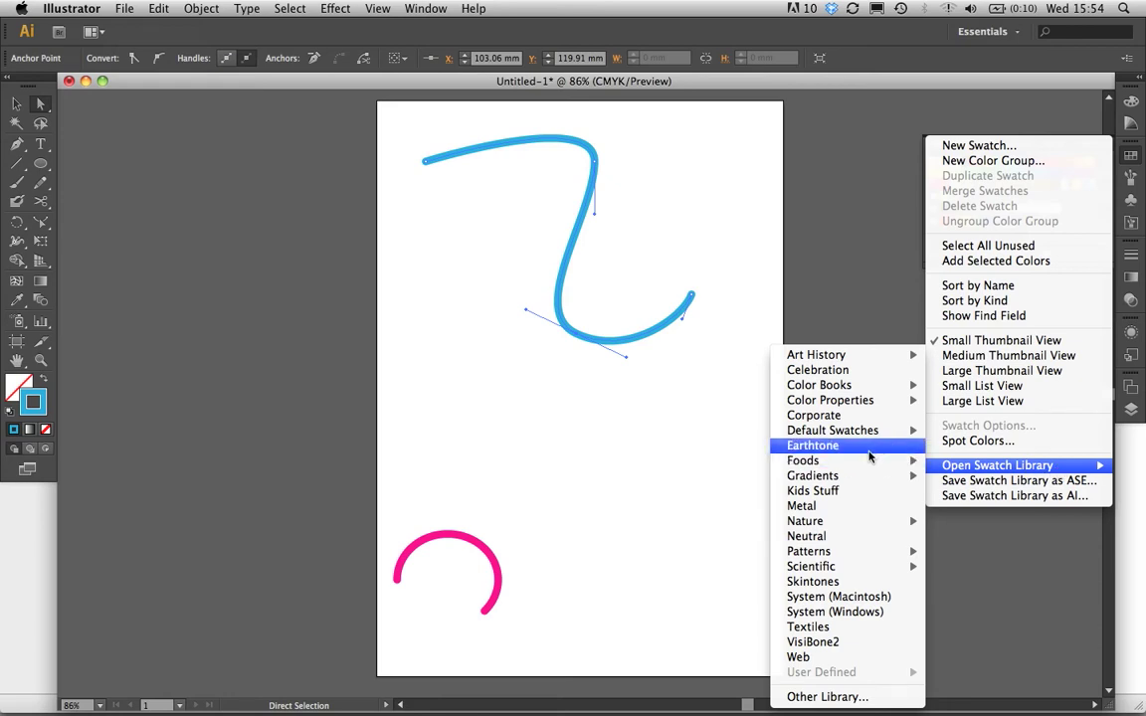
pyautogui.moveTo(857, 434)
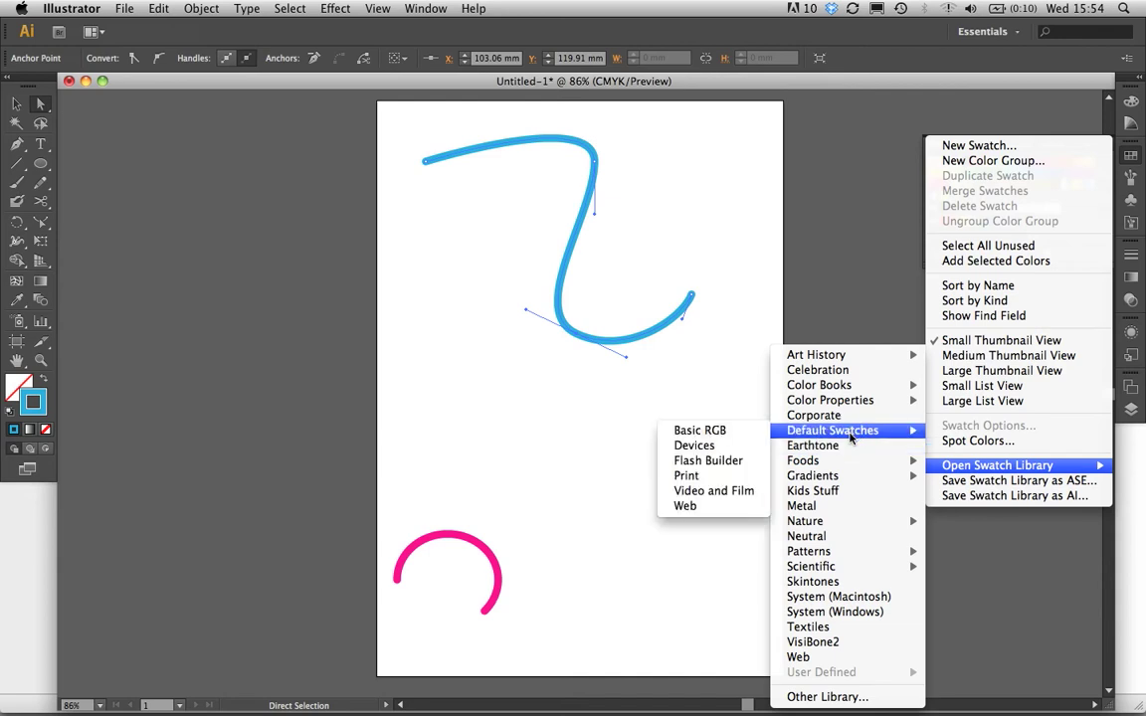
pyautogui.click(808, 699)
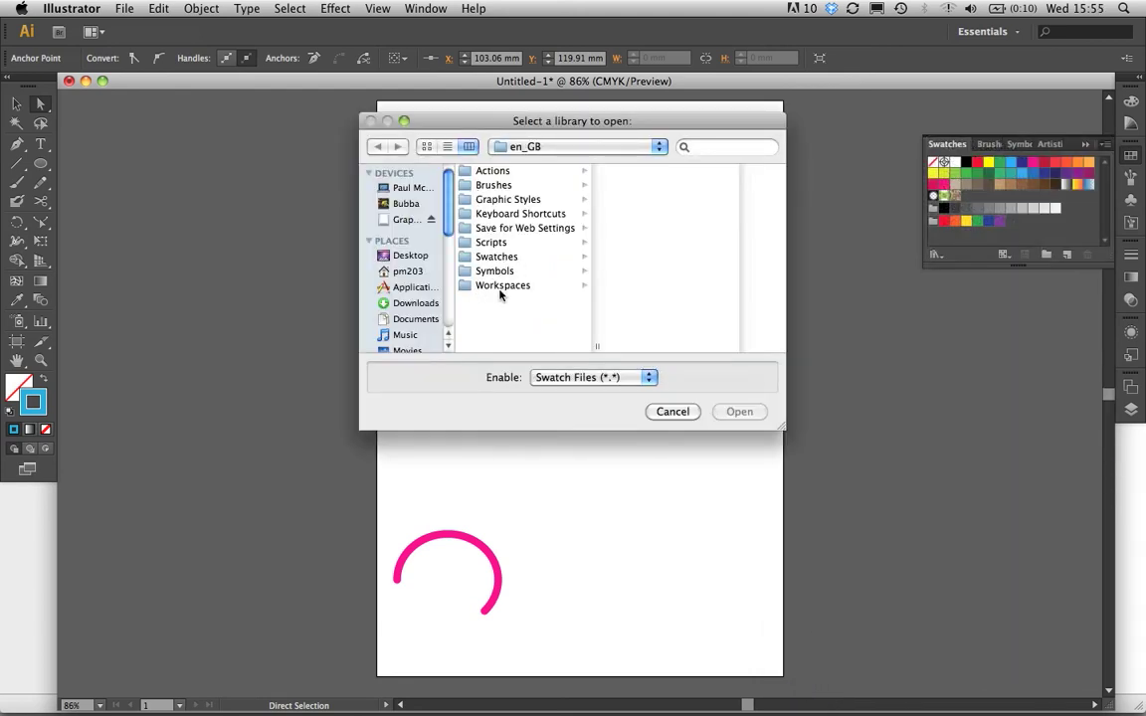
pyautogui.click(672, 412)
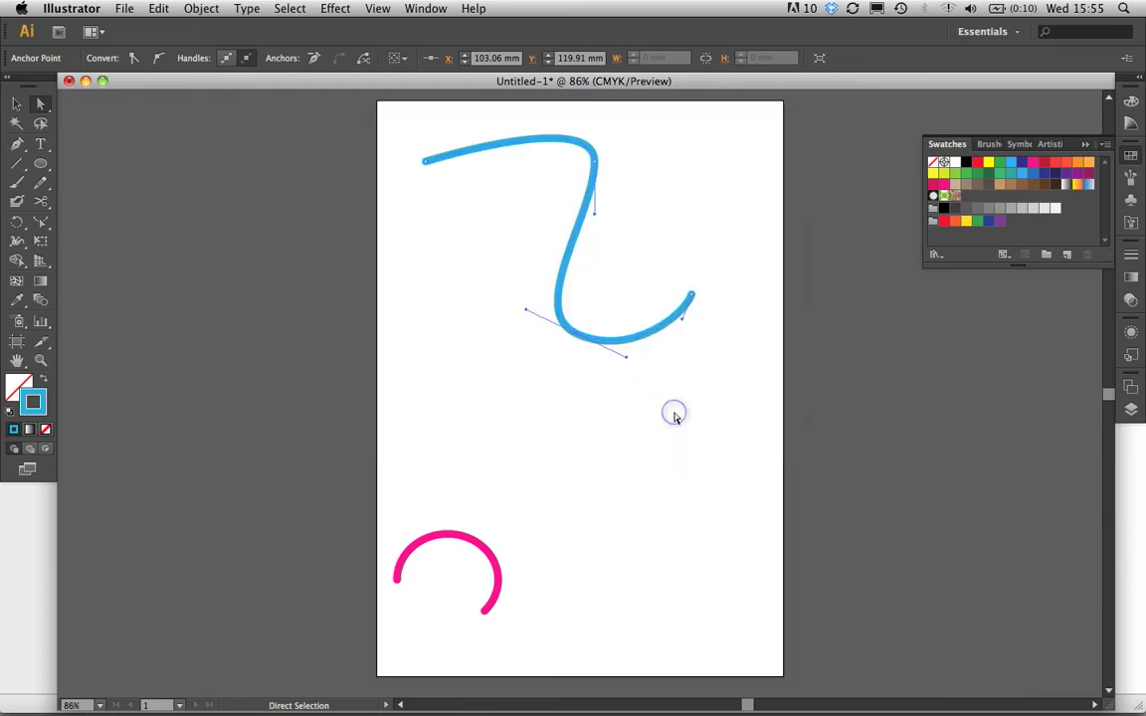
pyautogui.click(1131, 157)
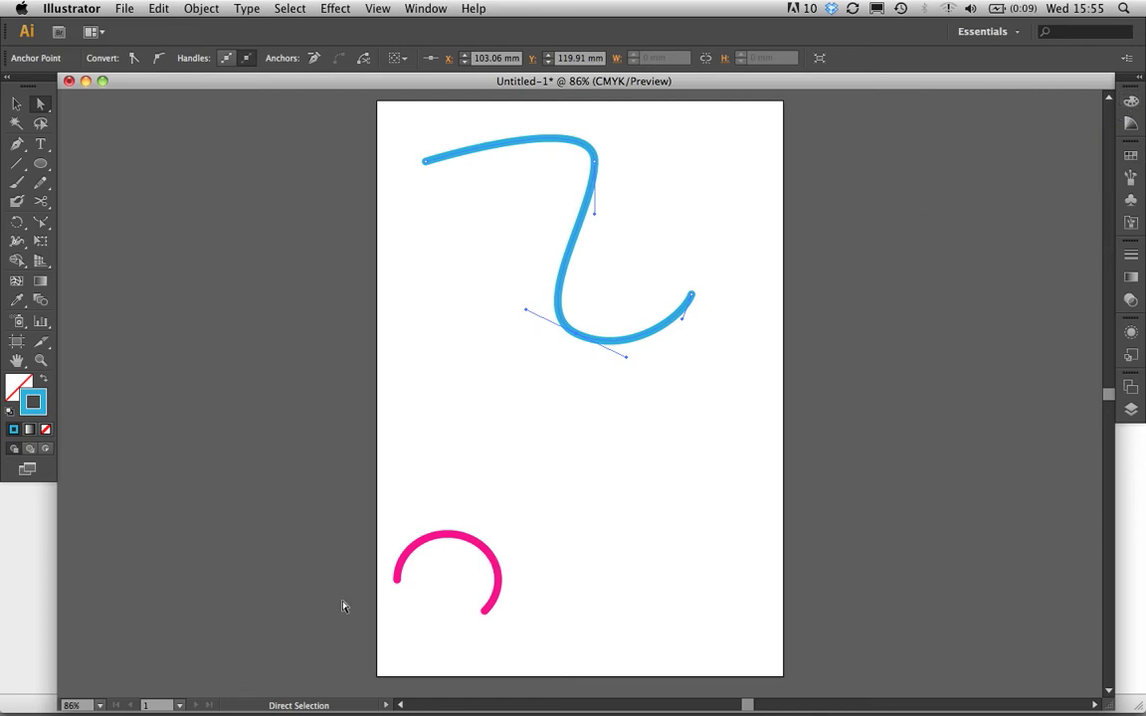
# Select the blue curve and the pink arc together and set the blend spacing to Specified Steps with 8 steps
pyautogui.click(17, 103)
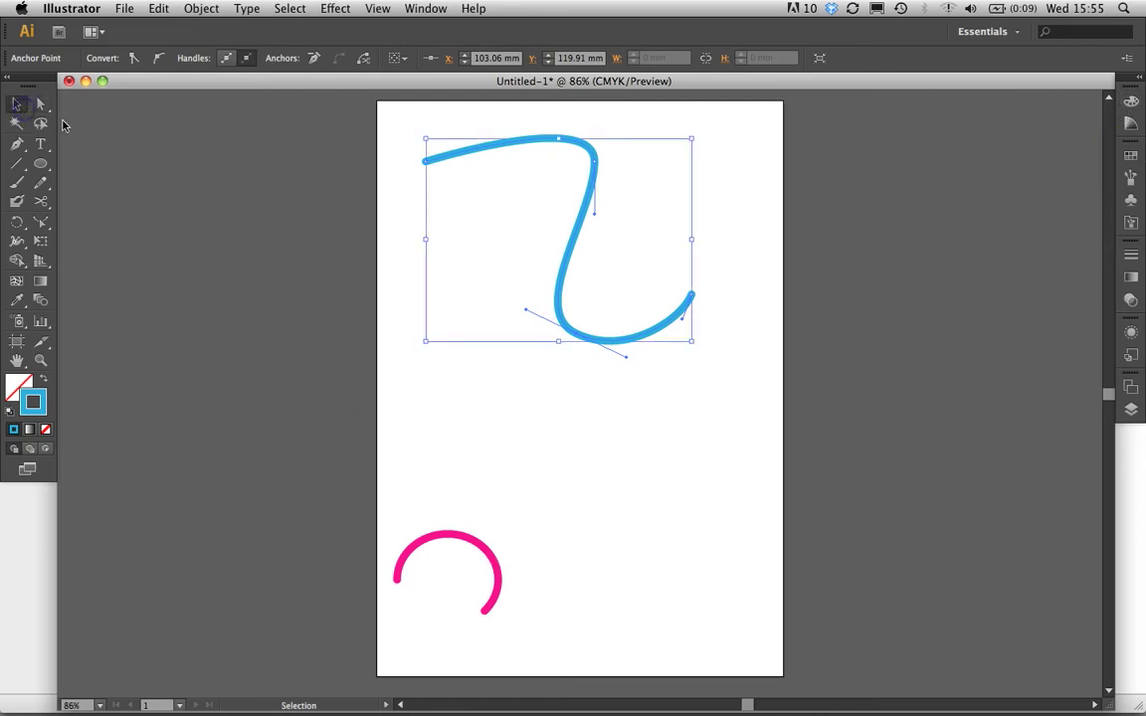
pyautogui.keyDown('shift'); pyautogui.click(433, 539); pyautogui.keyUp('shift')
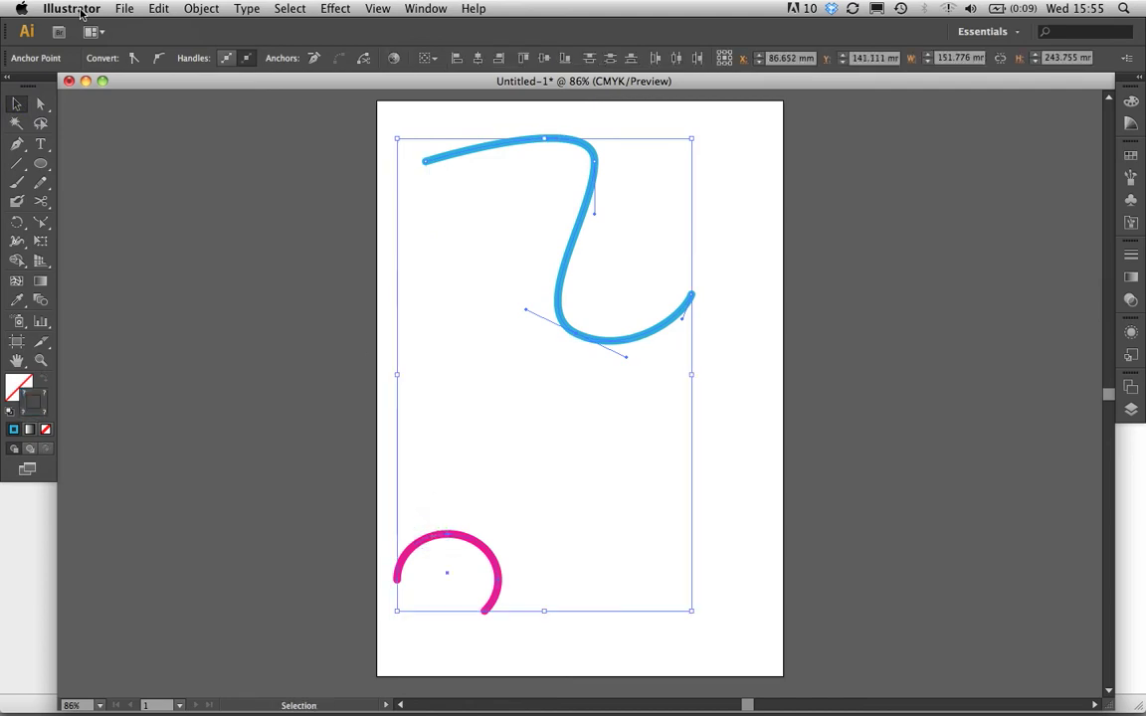
pyautogui.click(211, 8)
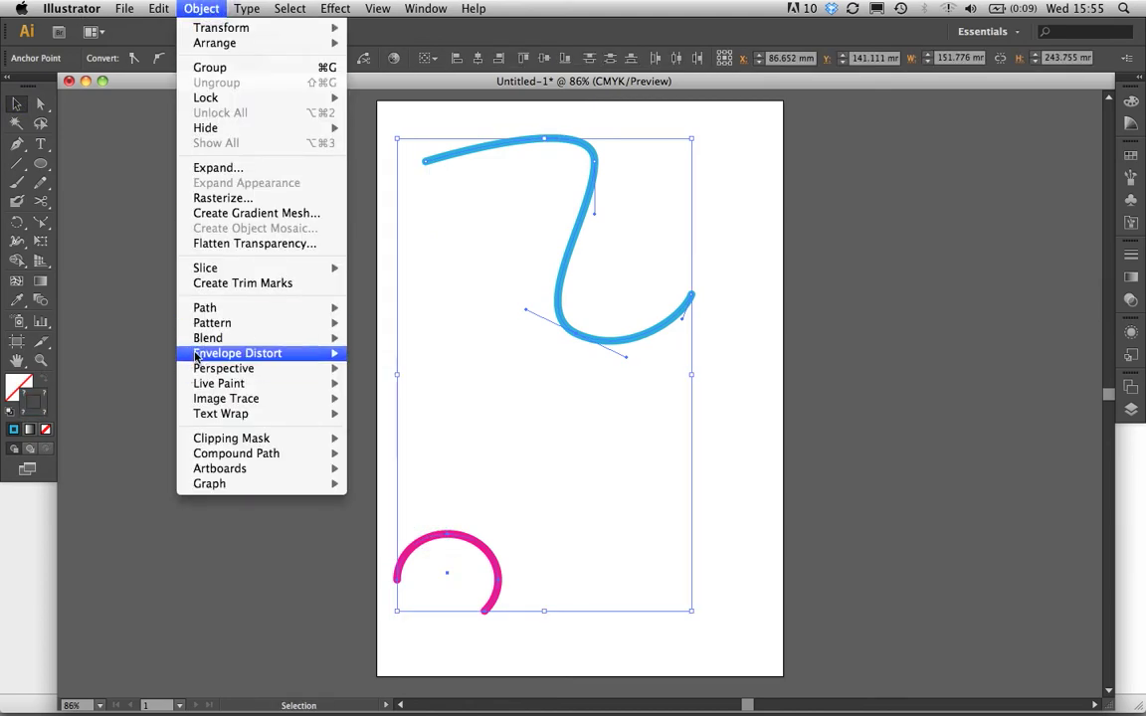
pyautogui.moveTo(199, 340)
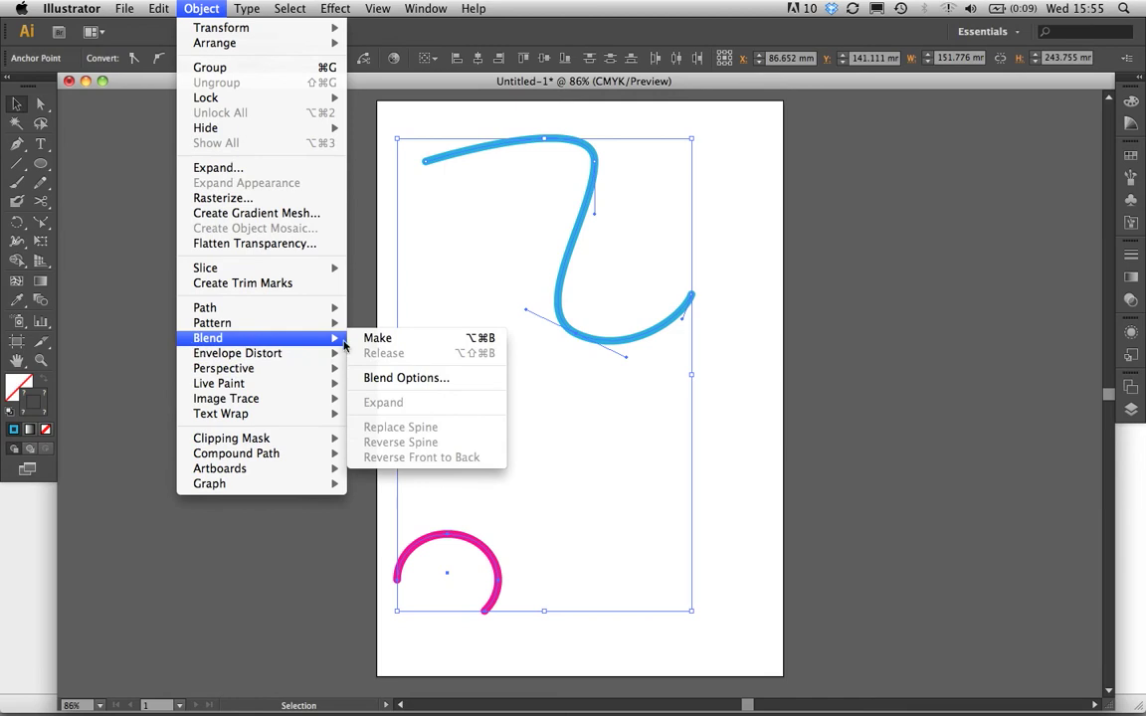
pyautogui.click(376, 378)
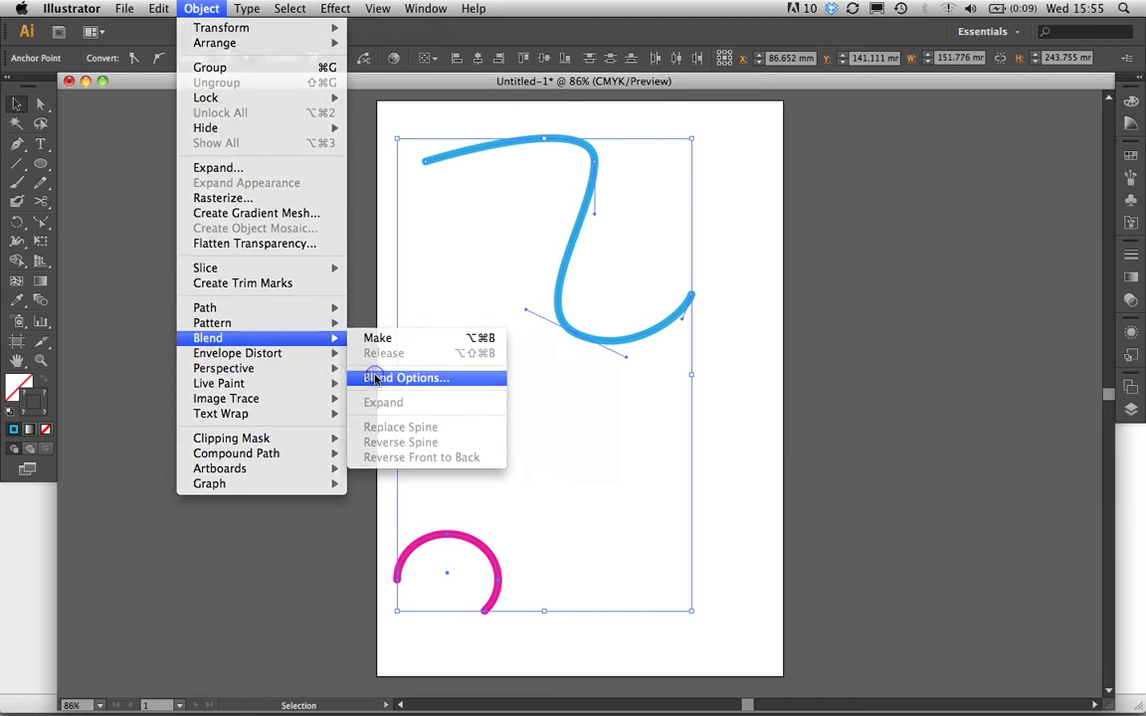
pyautogui.click(849, 206)
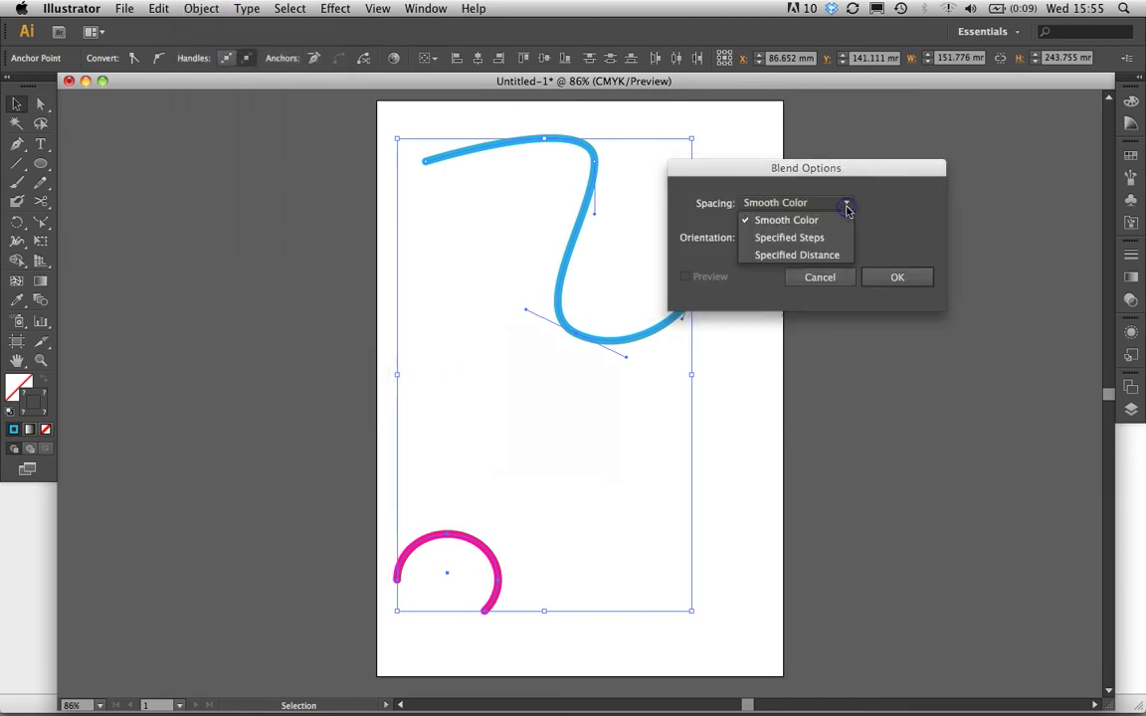
pyautogui.click(847, 236)
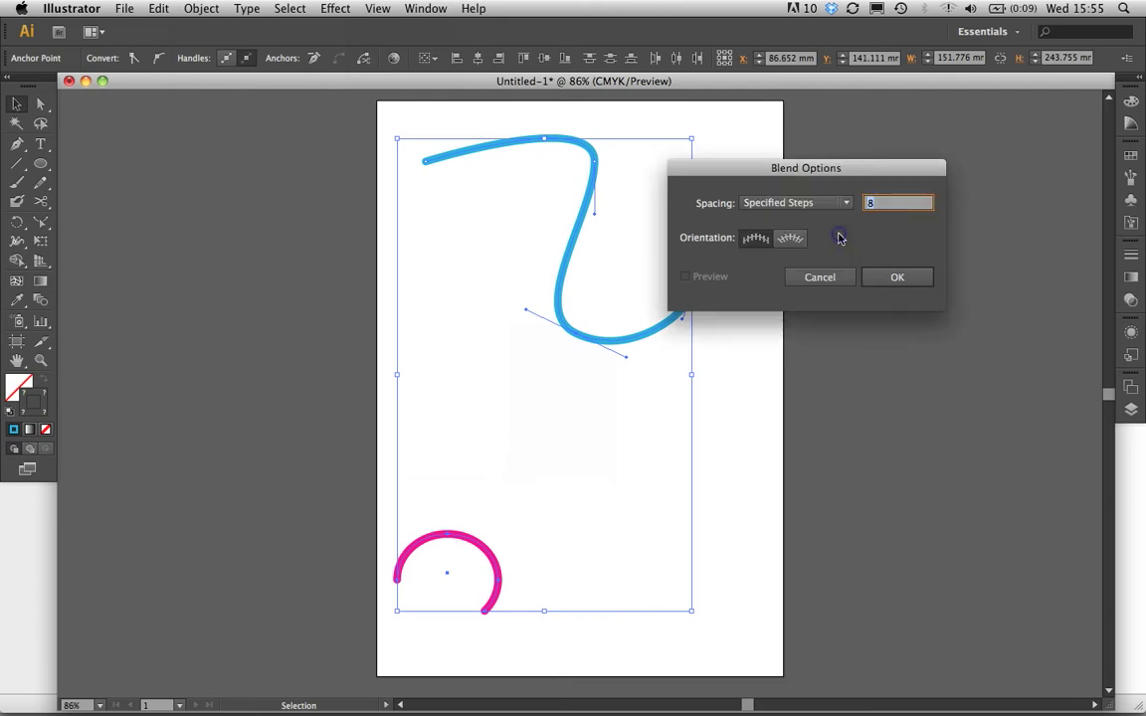
pyautogui.click(897, 282)
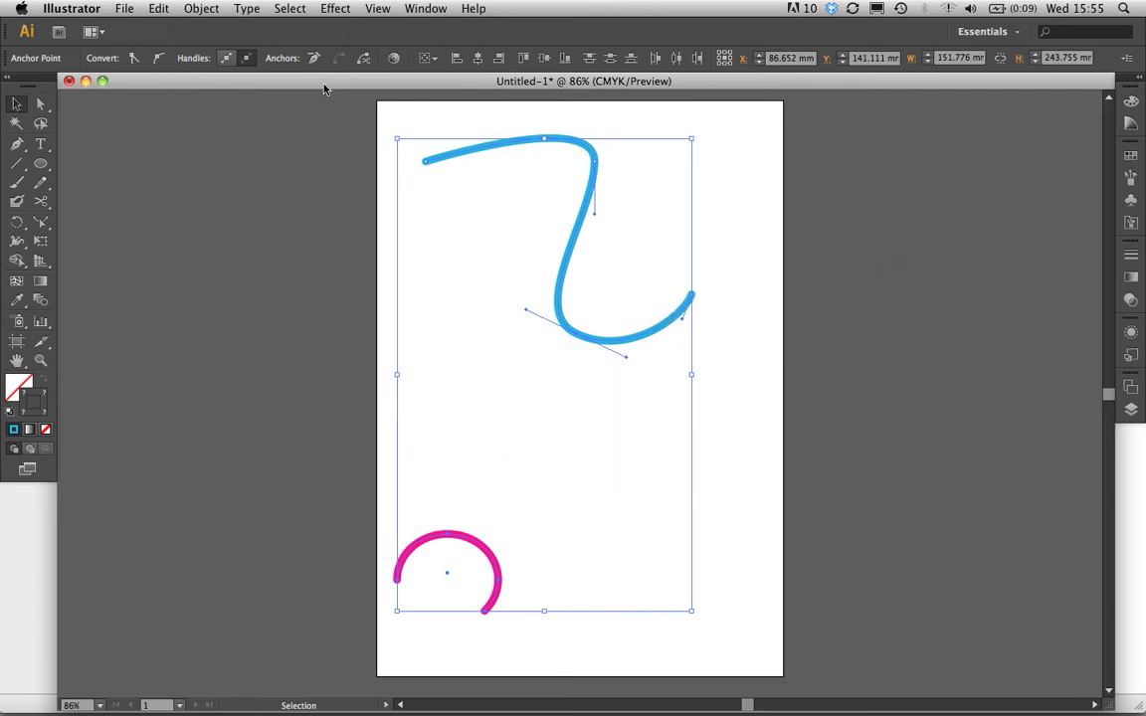
# Make a blend between the selected blue curve and pink arc
pyautogui.click(189, 10)
pyautogui.moveTo(231, 342)
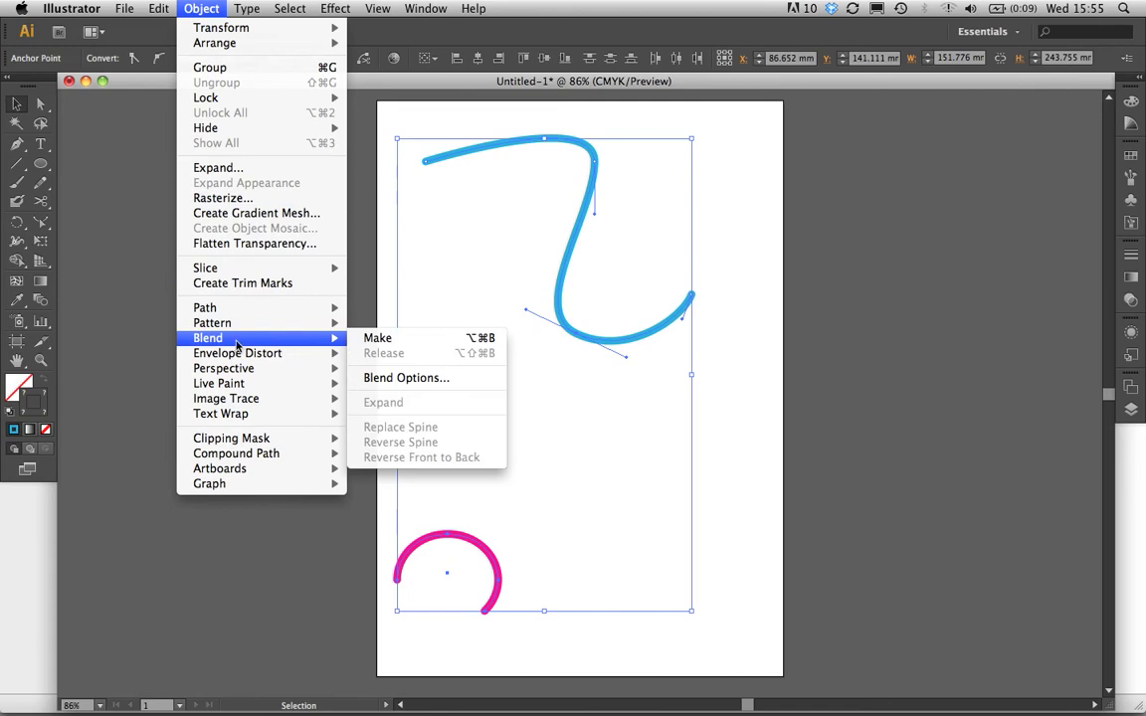
pyautogui.click(380, 338)
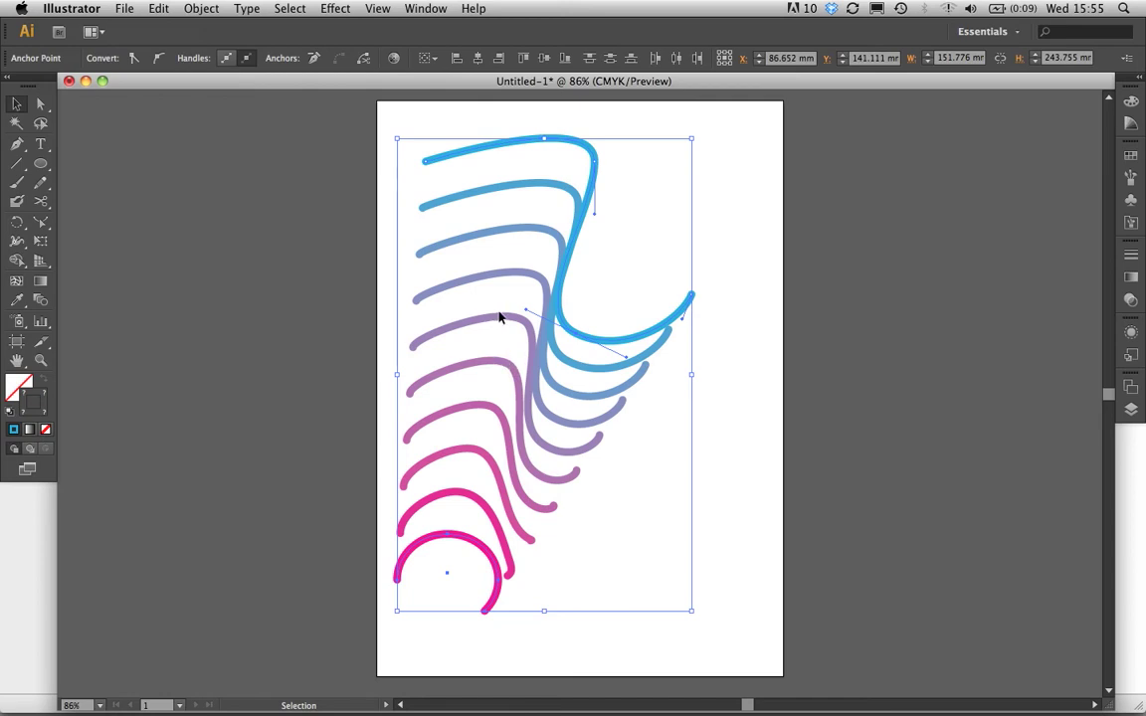
# Reshape the blend's blue curve by moving its upper bend anchor to about X 116, Y 34 mm and its lower one to about X 109, Y 120 mm
pyautogui.click(41, 103)
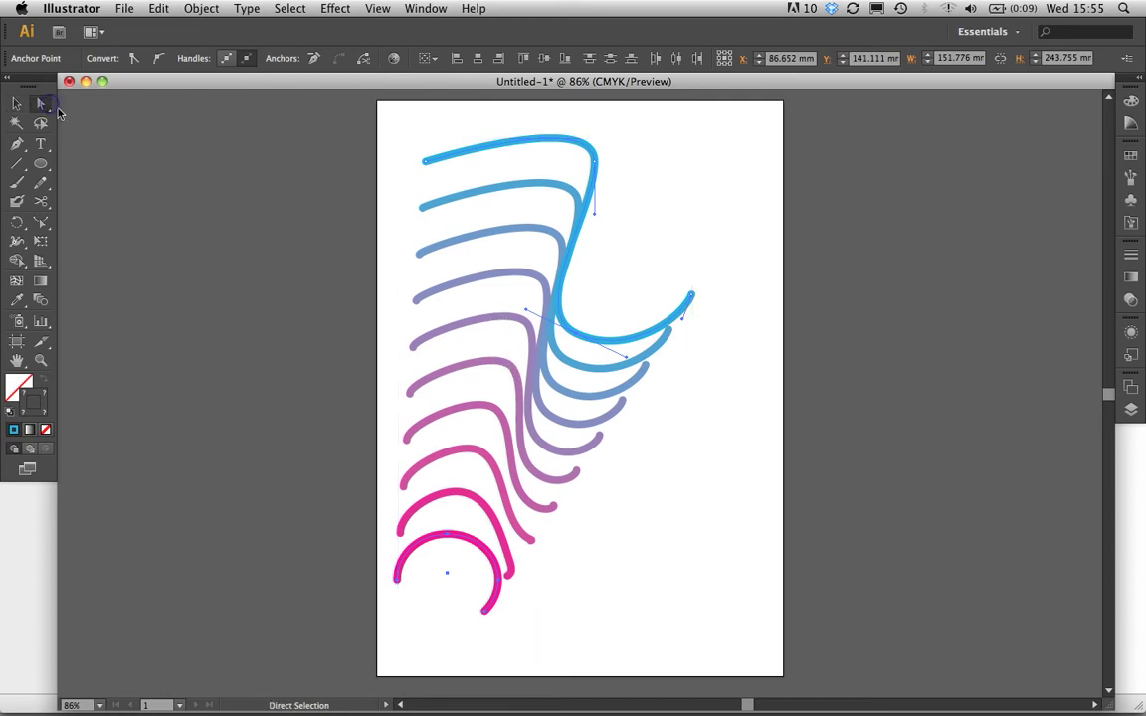
pyautogui.moveTo(597, 163); pyautogui.dragTo(602, 176)
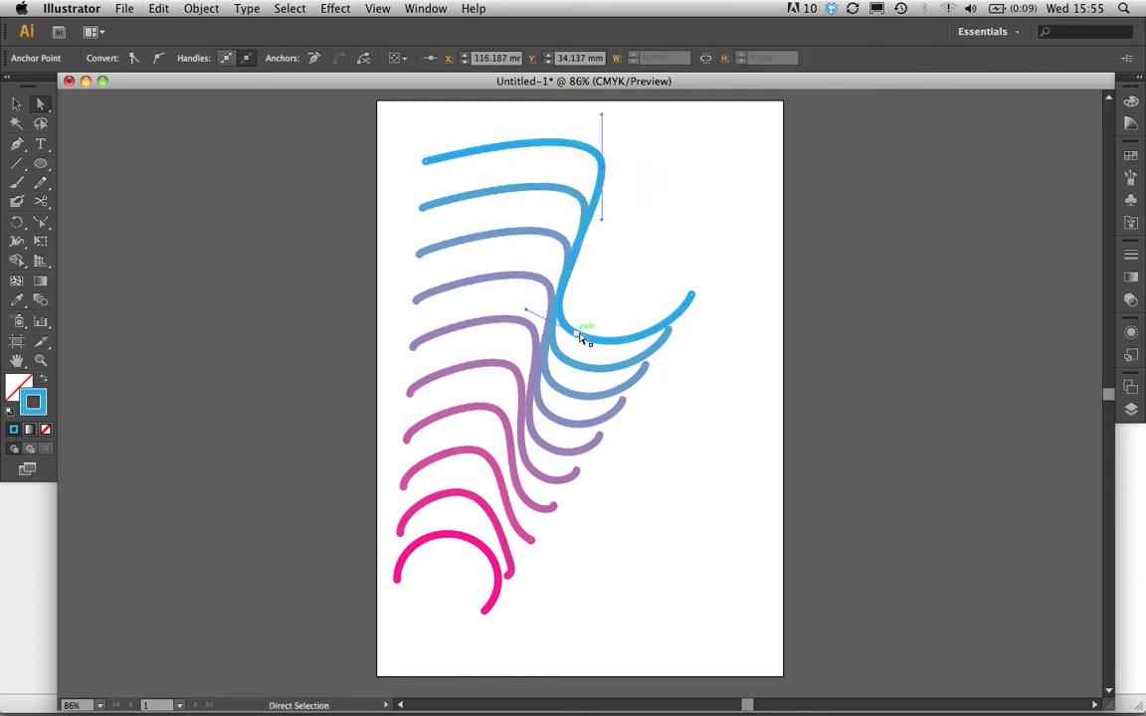
pyautogui.moveTo(576, 338); pyautogui.dragTo(633, 334)
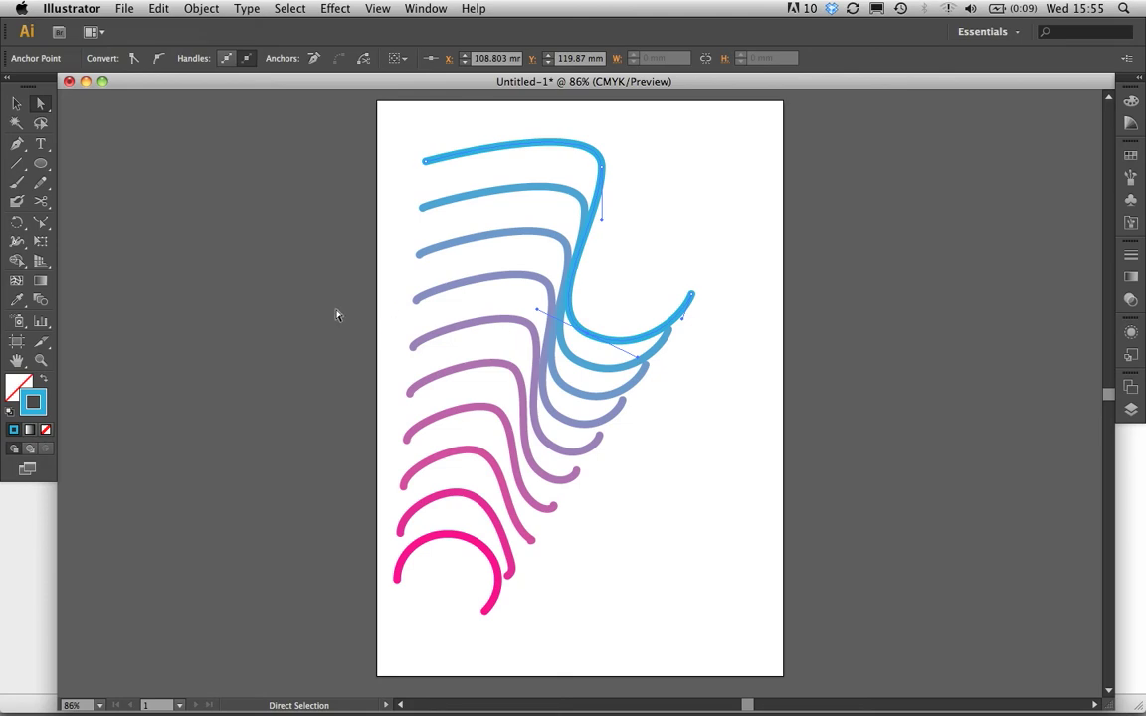
# Raise the blend's Specified Steps spacing to 20 in the Blend Options
pyautogui.doubleClick(42, 303)
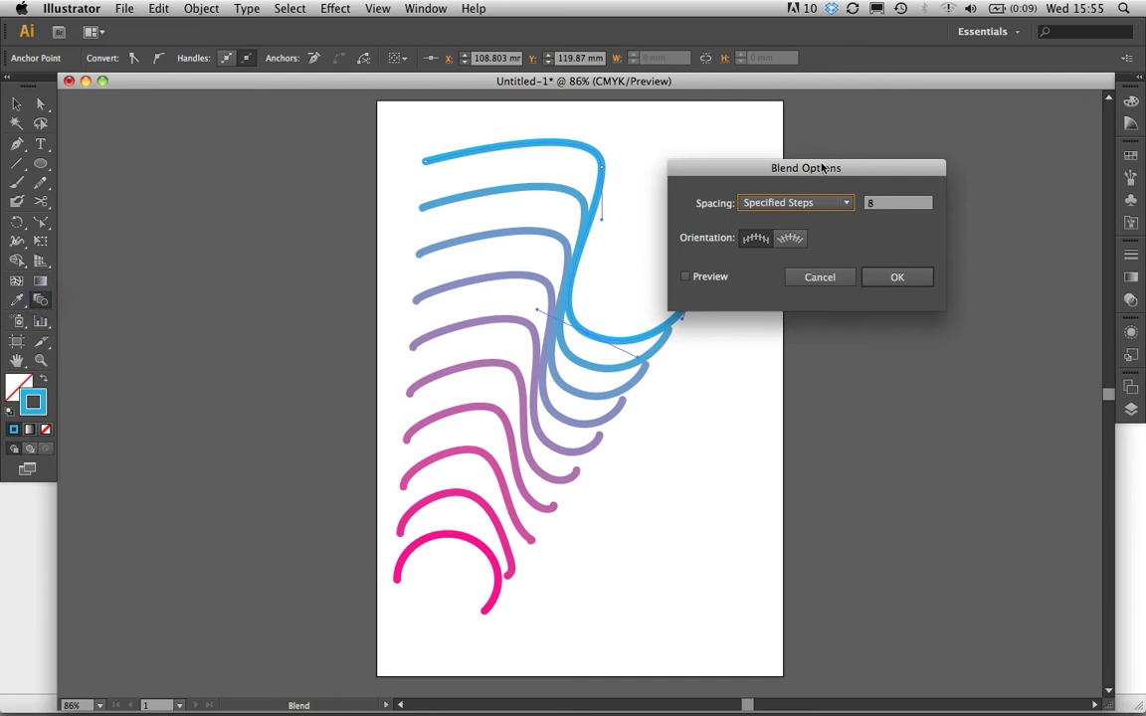
pyautogui.moveTo(822, 169); pyautogui.dragTo(911, 151)
pyautogui.moveTo(989, 185); pyautogui.dragTo(957, 189)
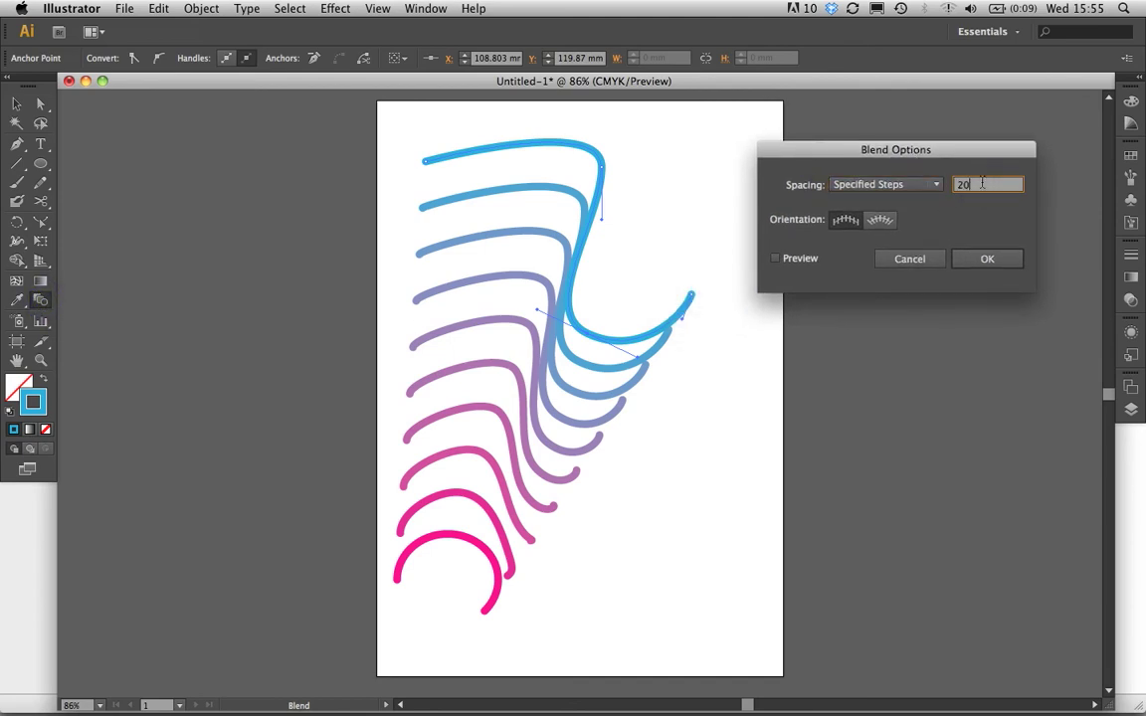
pyautogui.write('20')
pyautogui.click(980, 258)
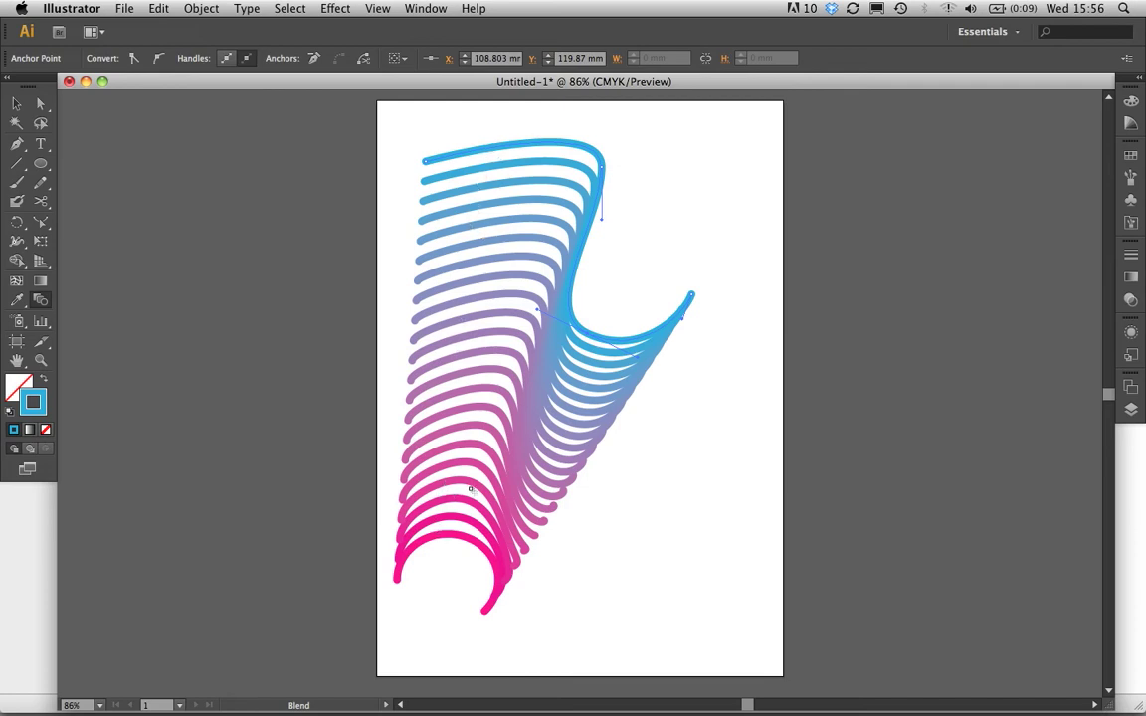
# Change the blend's spacing to Smooth Color
pyautogui.doubleClick(36, 302)
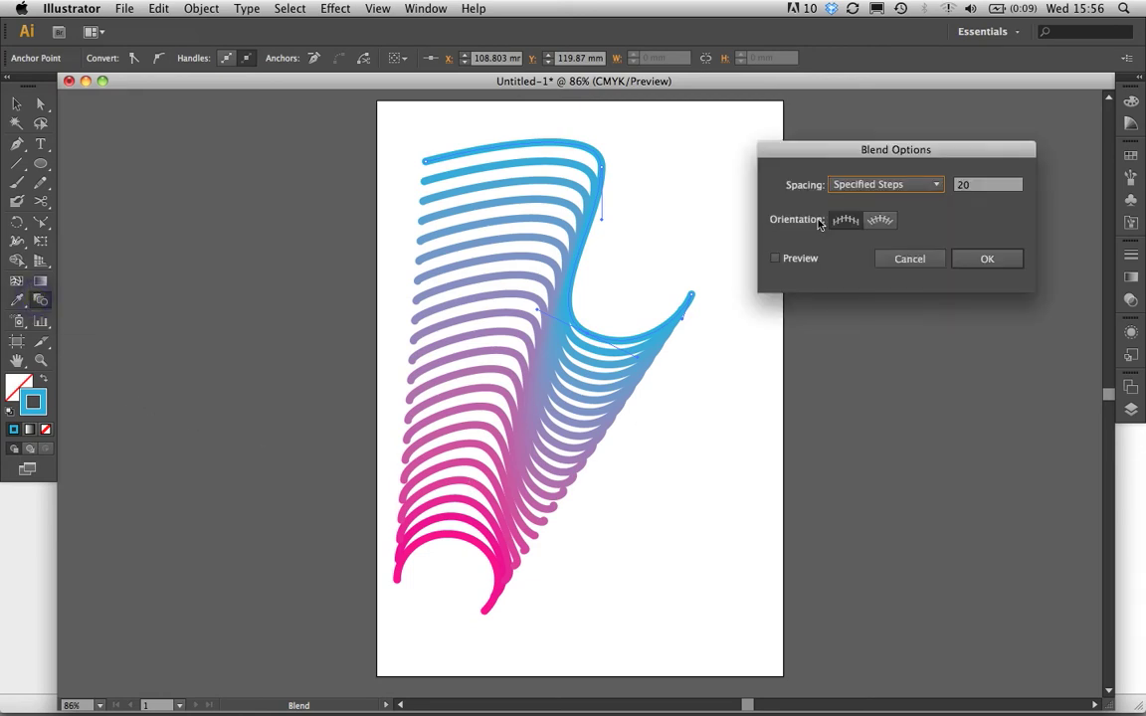
pyautogui.click(935, 186)
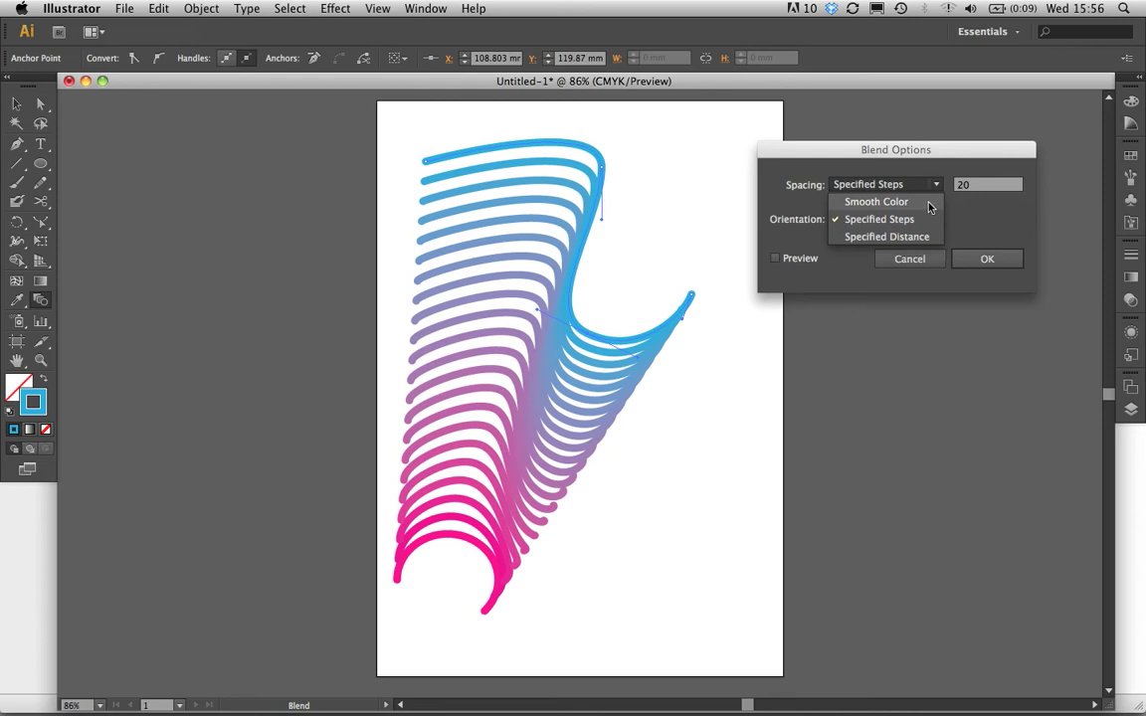
pyautogui.click(928, 203)
pyautogui.click(982, 259)
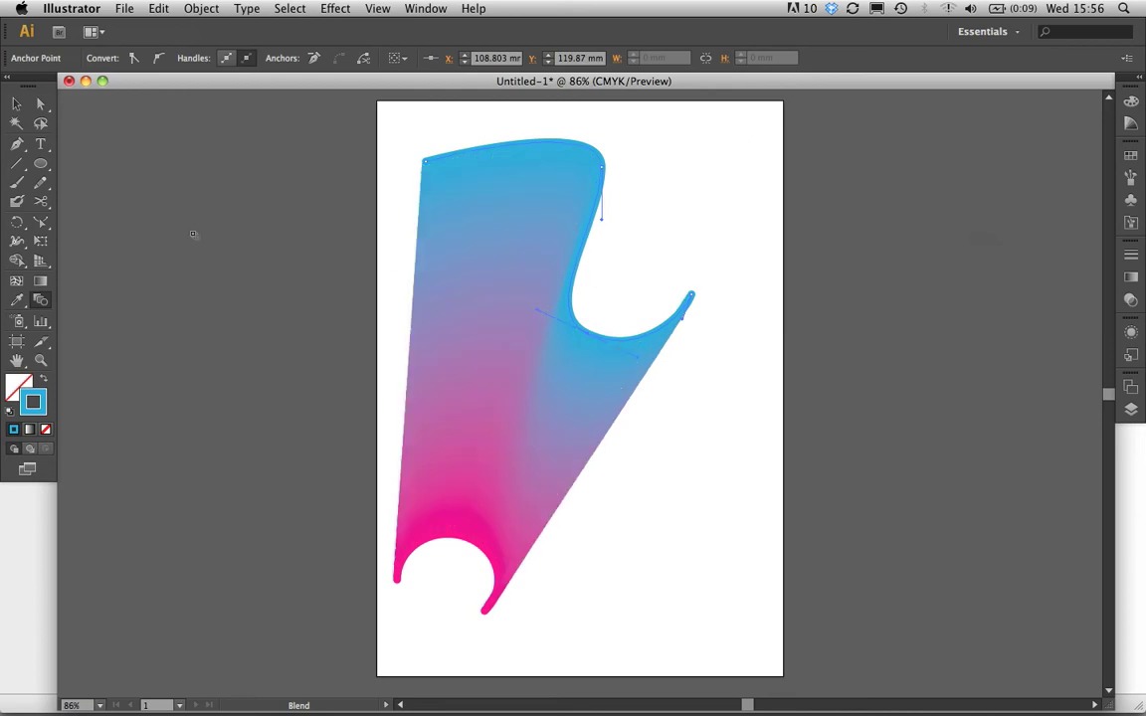
# Move the whole blend slightly down and right to about X 94 mm, Y 148.5 mm, and deselect it
pyautogui.click(17, 103)
pyautogui.click(700, 398)
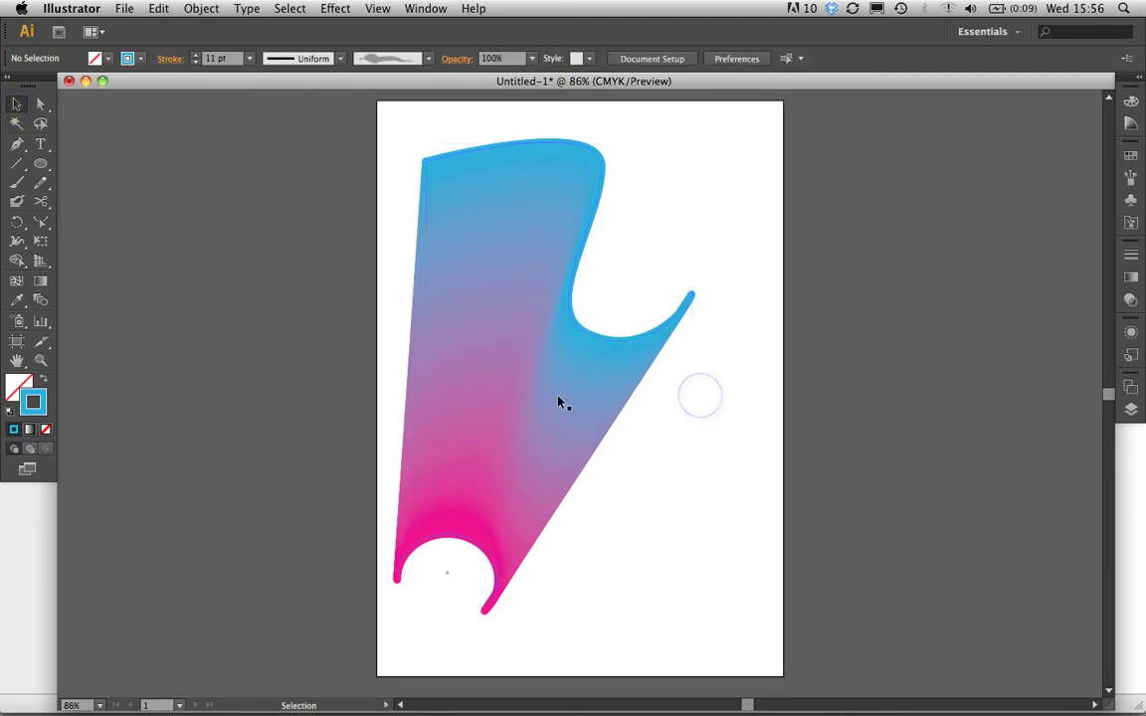
pyautogui.moveTo(560, 402); pyautogui.dragTo(574, 415)
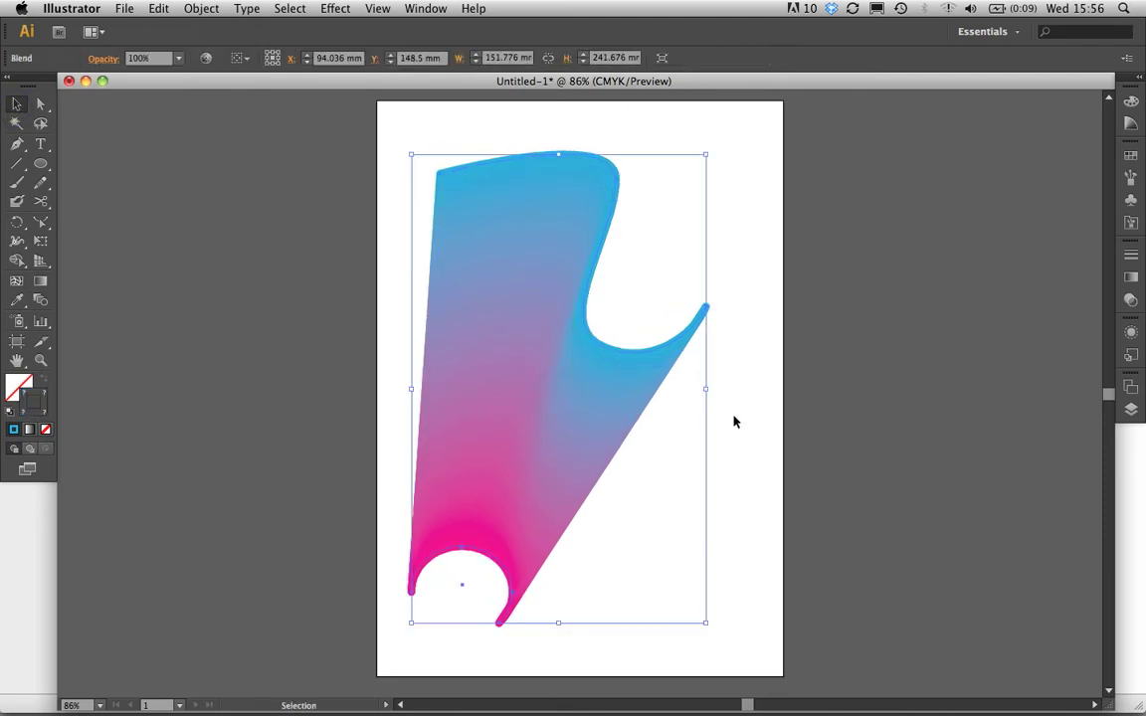
pyautogui.click(727, 316)
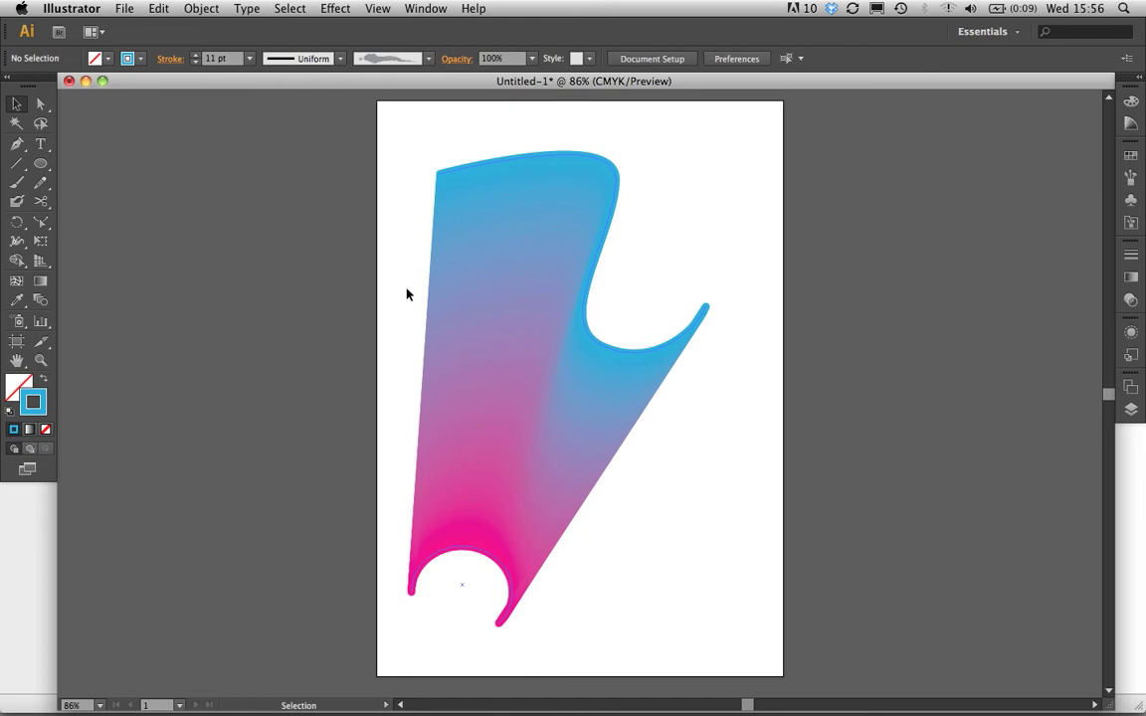
# Use the Group Selection tool to move only the blend's blue curve to about X 76 mm, Y 87 mm
pyautogui.click(41, 106)
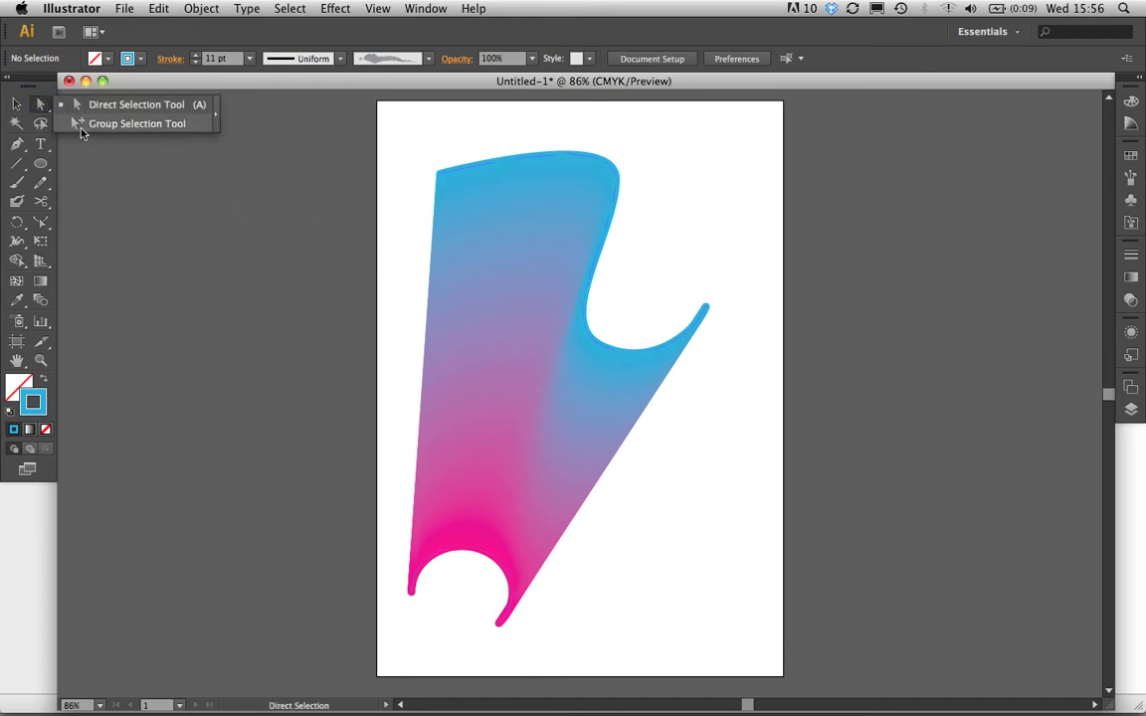
pyautogui.click(81, 125)
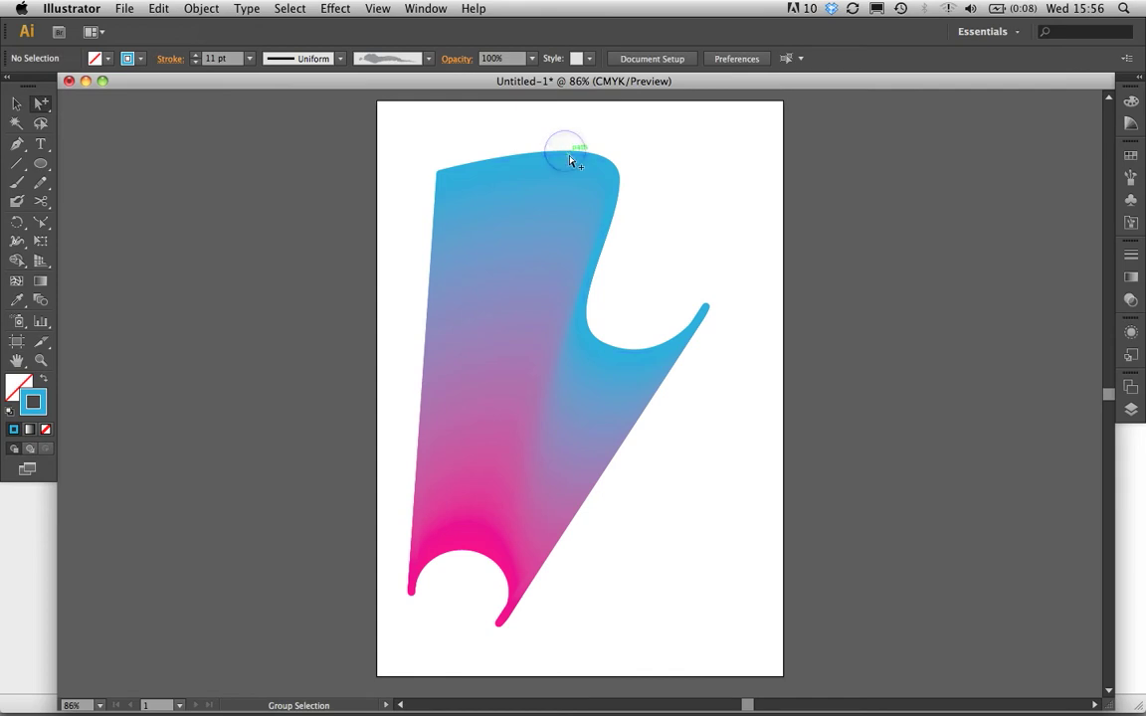
pyautogui.moveTo(566, 155); pyautogui.dragTo(553, 182)
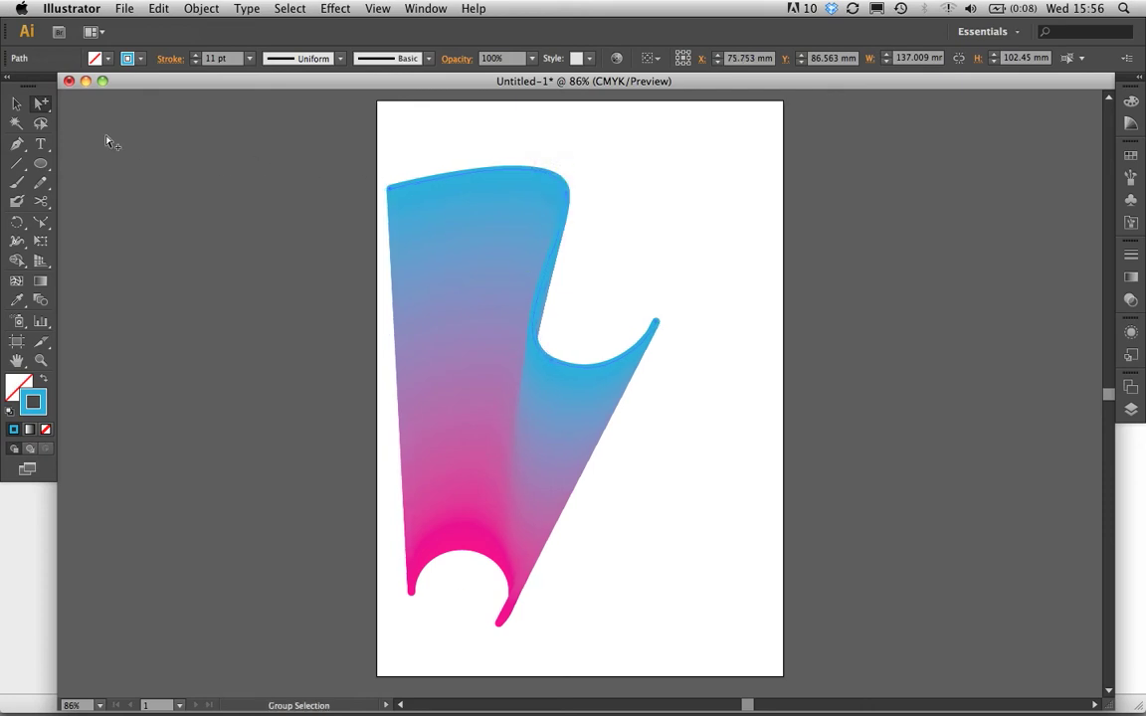
# Move the blend's blue curve down to about X 84 mm, Y 144 mm and nudge its pink arc up to about Y 245 mm
pyautogui.click(44, 105)
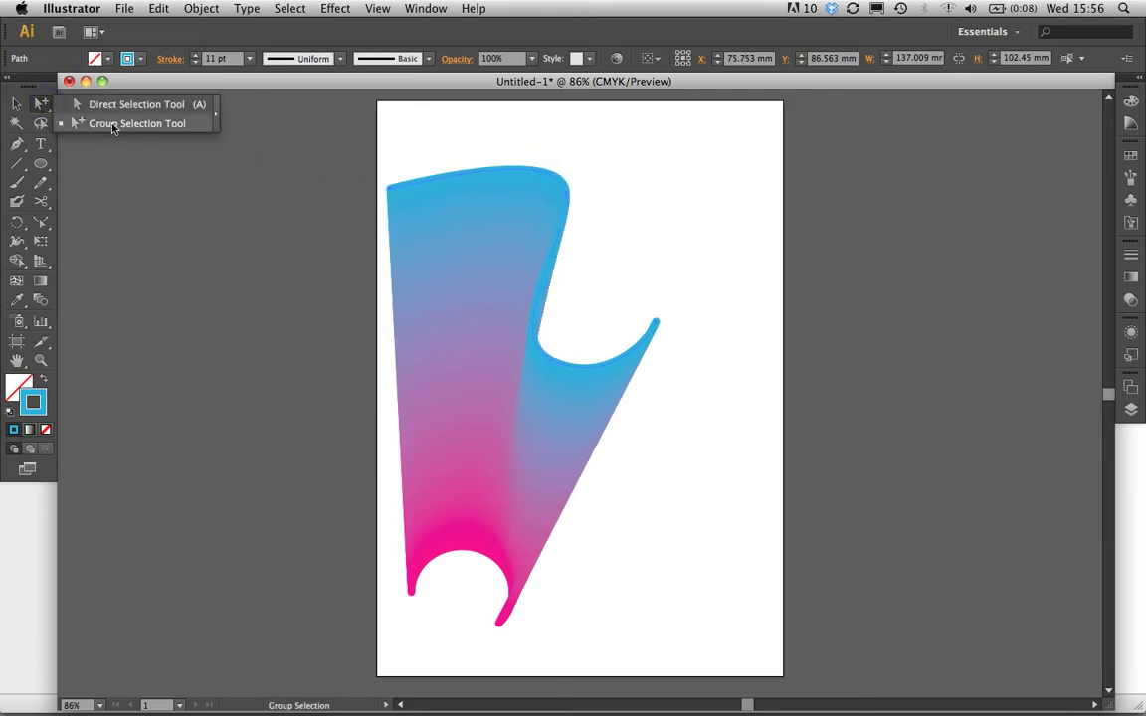
pyautogui.click(114, 126)
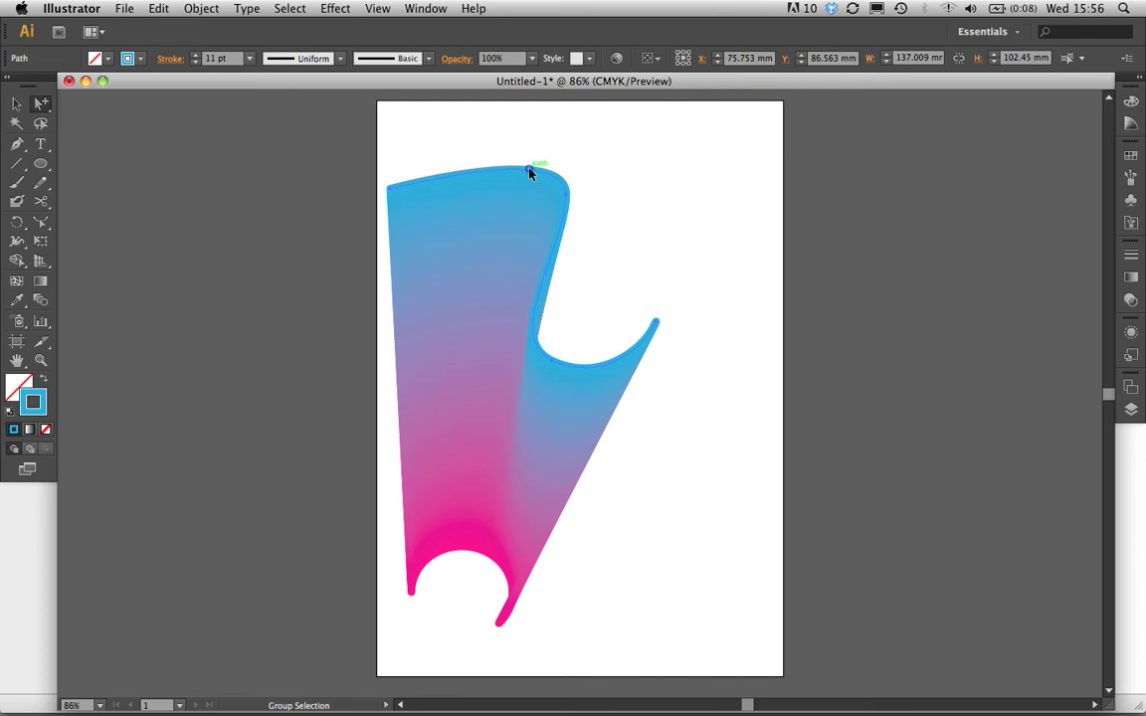
pyautogui.moveTo(528, 171); pyautogui.dragTo(545, 290)
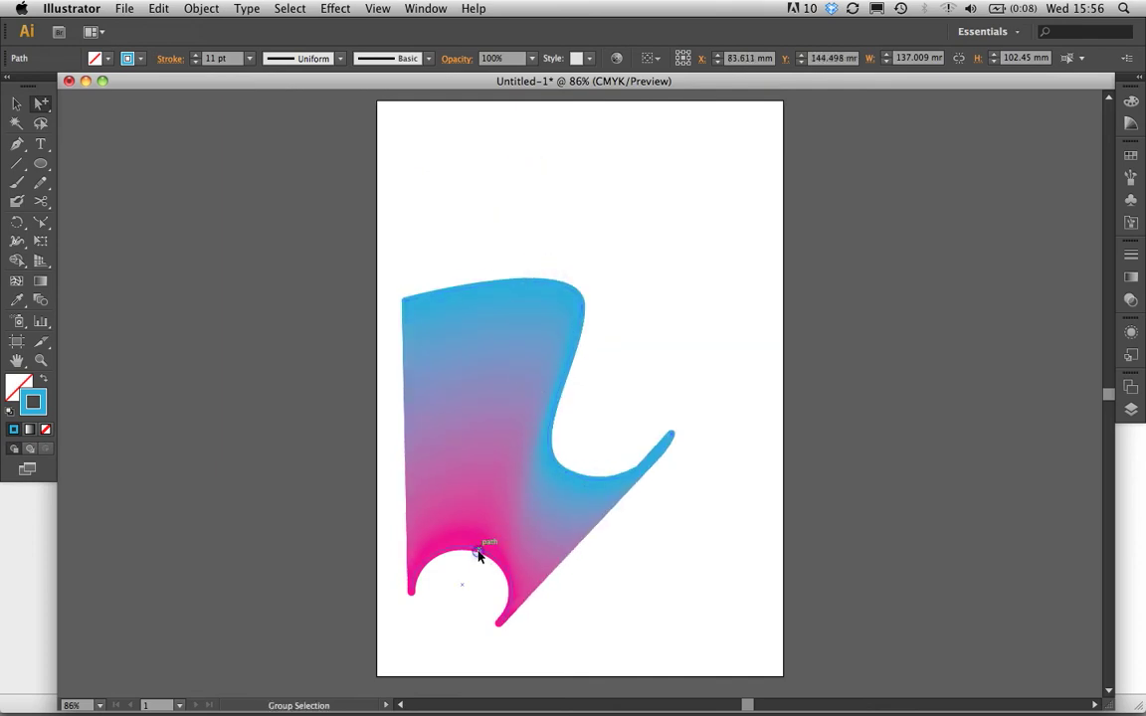
pyautogui.moveTo(478, 555); pyautogui.dragTo(479, 546)
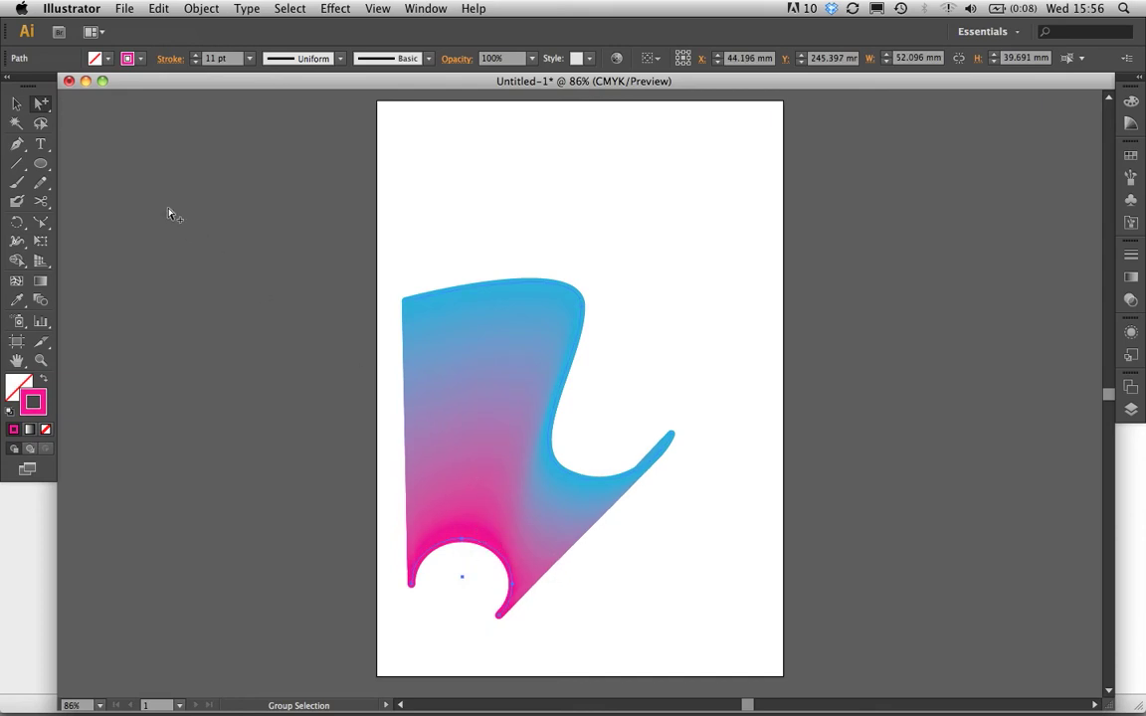
# Move the whole blend to the artboard's lower-left corner, scale it down from its upper-right corner, and deselect it
pyautogui.click(14, 104)
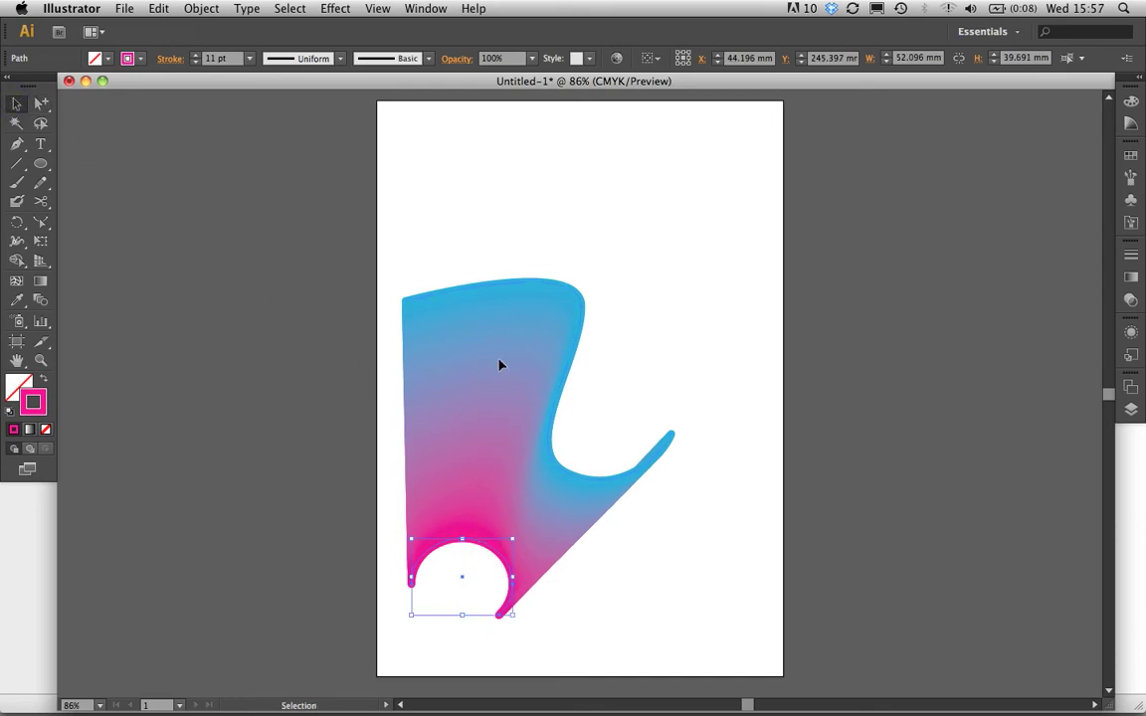
pyautogui.moveTo(501, 366); pyautogui.dragTo(478, 414)
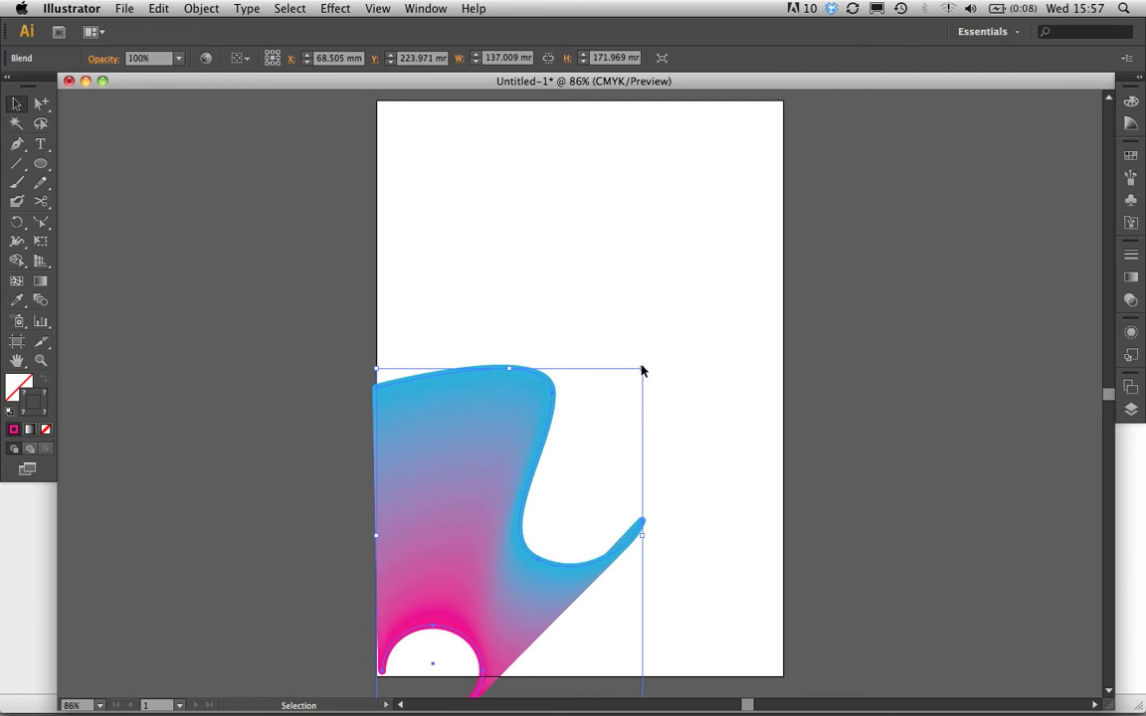
pyautogui.click(642, 371)
pyautogui.click(502, 431)
pyautogui.moveTo(642, 370); pyautogui.dragTo(564, 453)
pyautogui.click(516, 301)
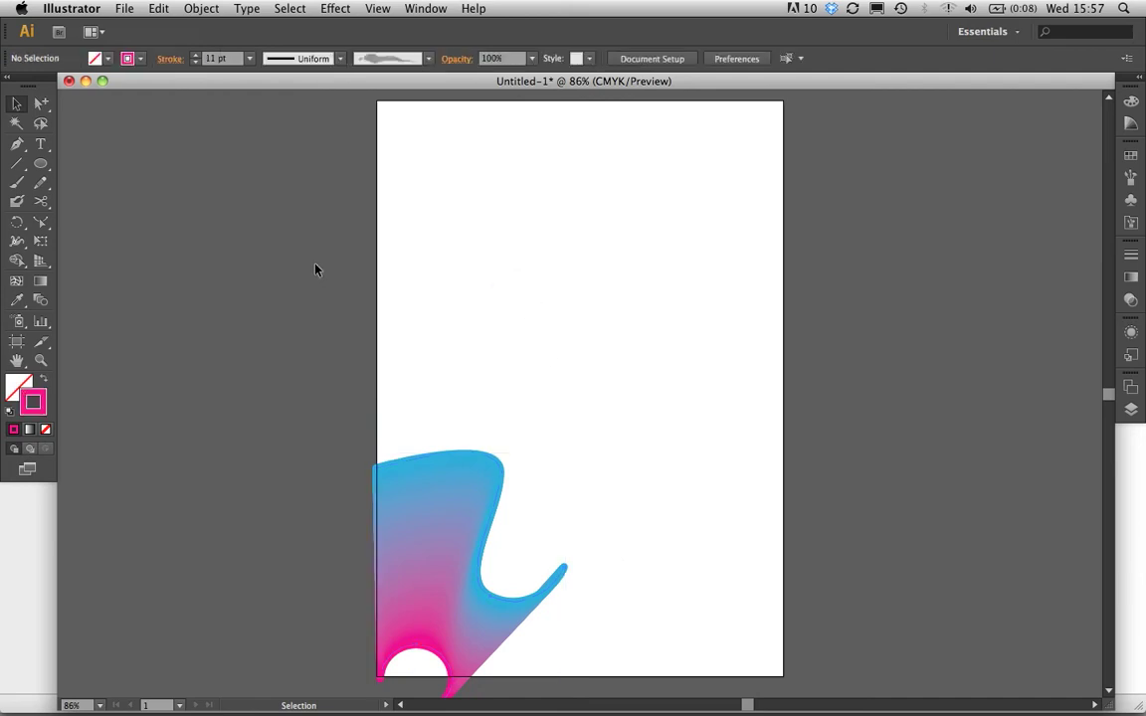
# Draw a three-anchor pink S-curve above the blend with the Pen tool, ending at about X 74 mm, Y 106 mm
pyautogui.click(16, 144)
pyautogui.click(463, 143)
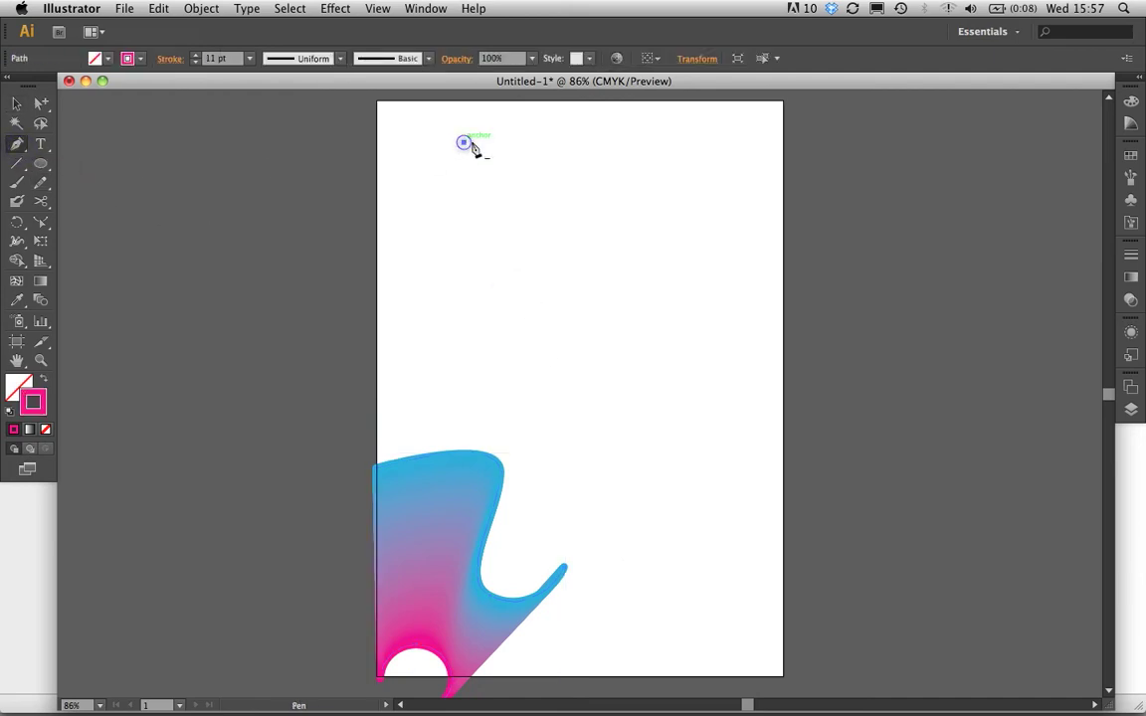
pyautogui.moveTo(521, 179); pyautogui.dragTo(511, 231)
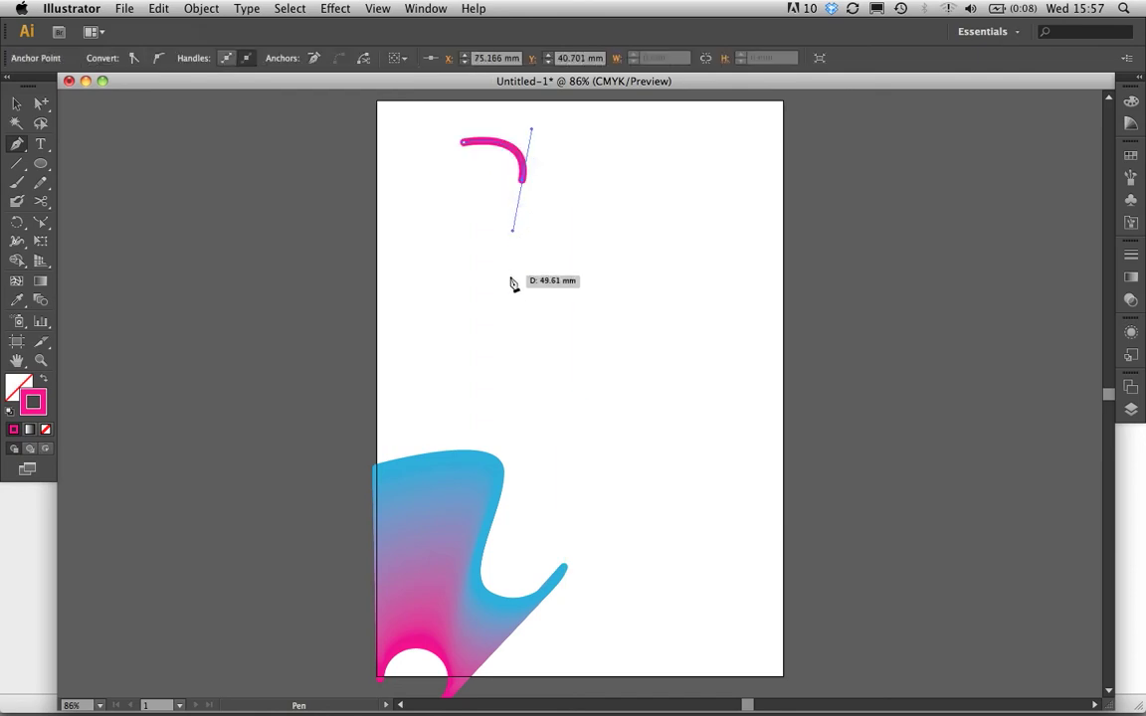
pyautogui.moveTo(517, 307); pyautogui.dragTo(604, 318)
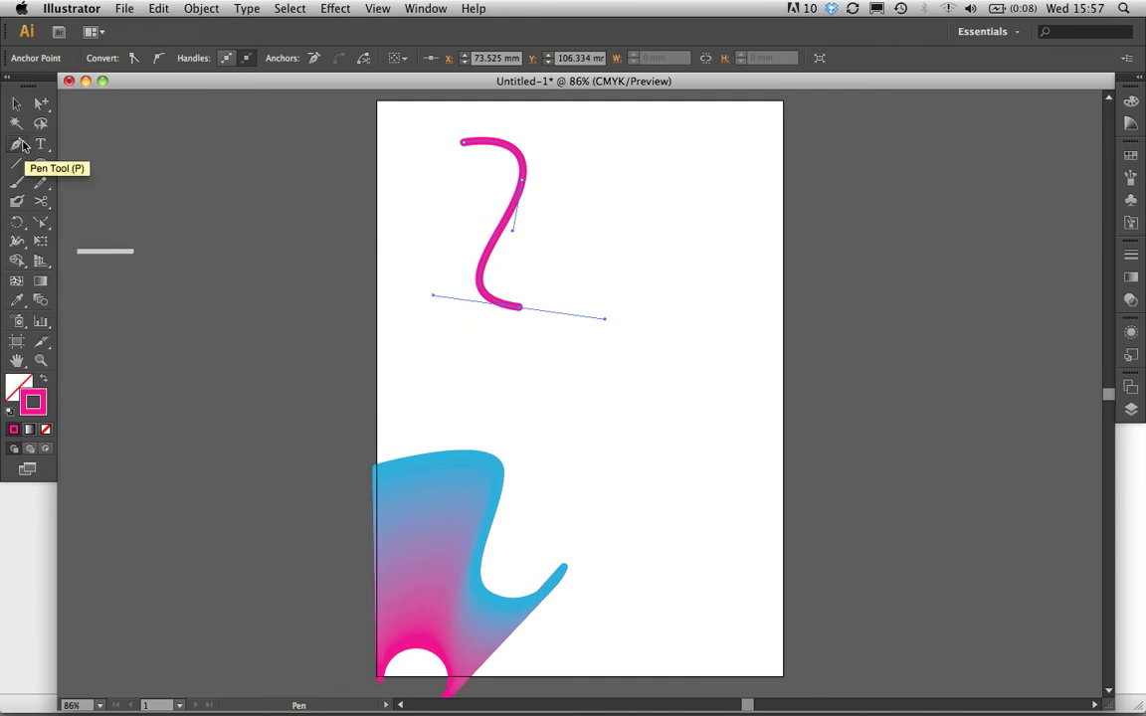
# Rotate a copy of the pink S-curve slightly clockwise around the curve's lower end anchor
pyautogui.click(18, 146)
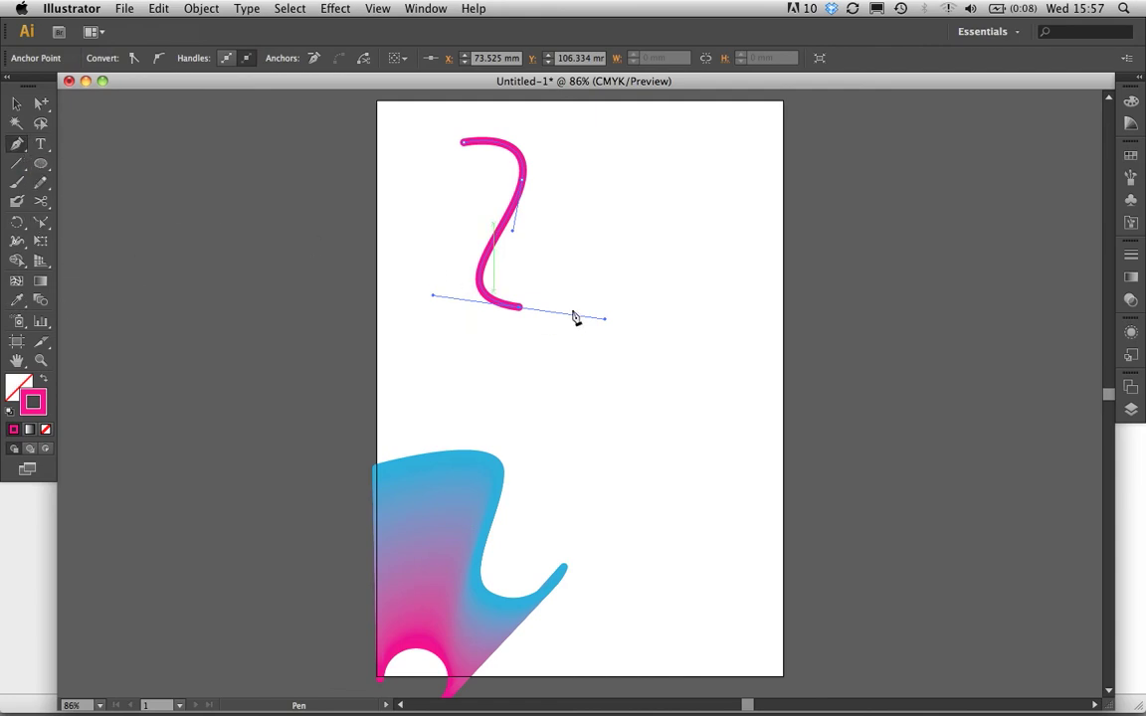
pyautogui.moveTo(532, 319); pyautogui.dragTo(605, 318)
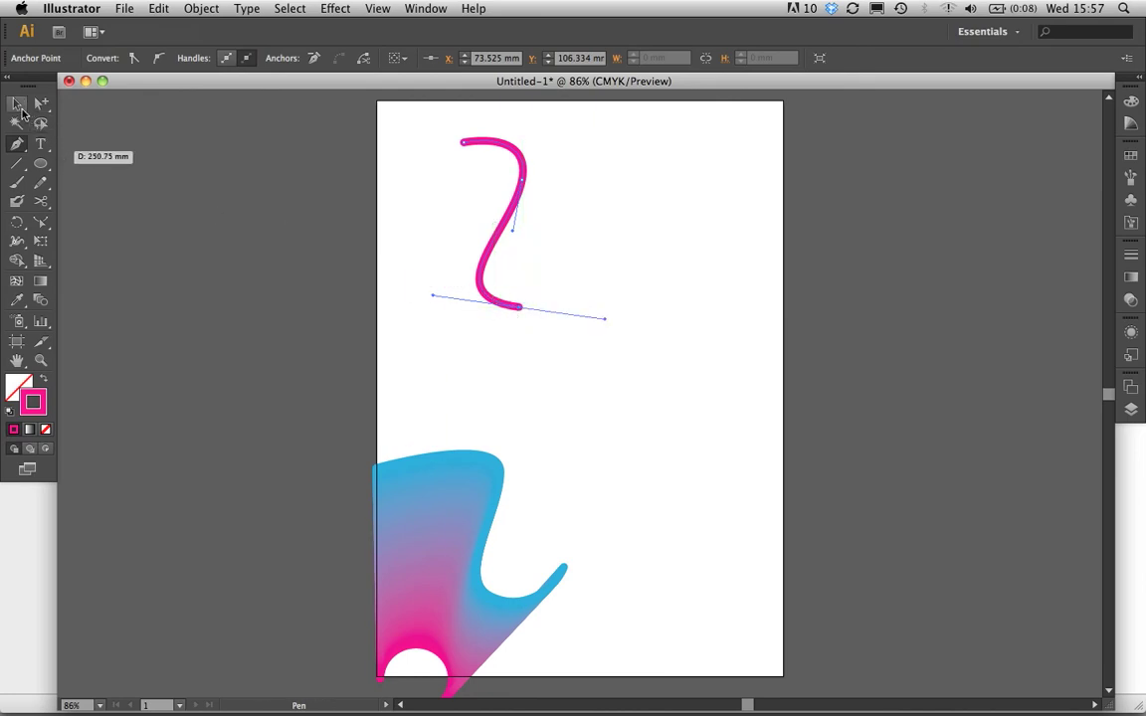
pyautogui.click(20, 112)
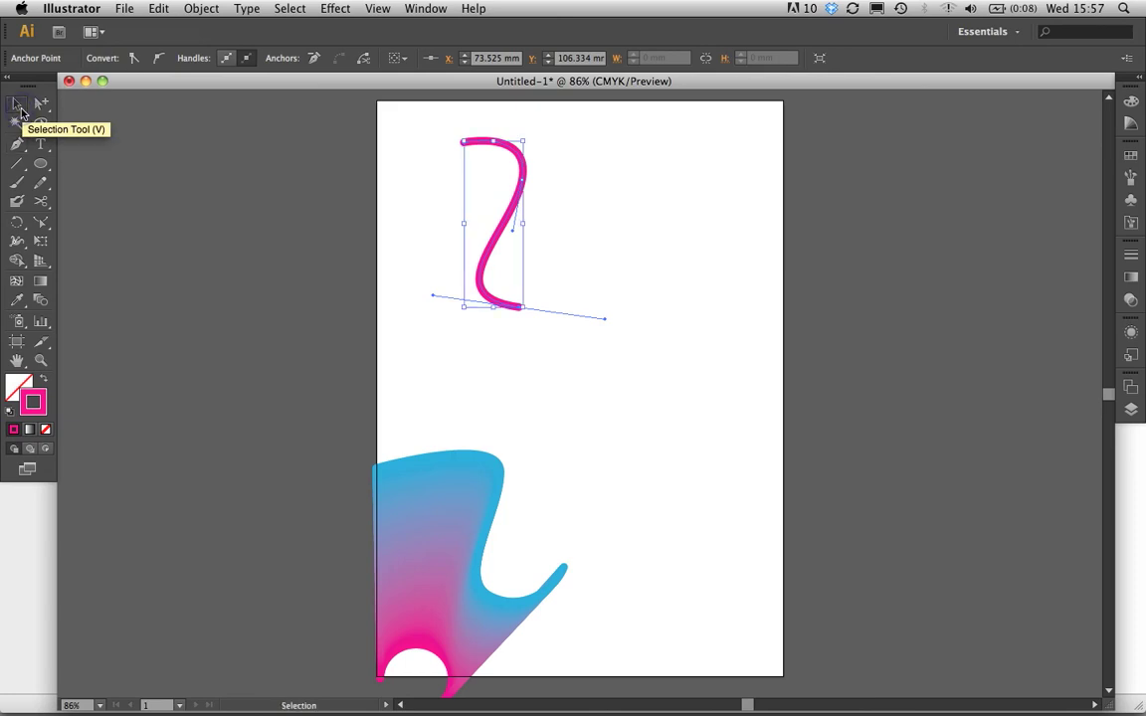
pyautogui.click(412, 225)
pyautogui.click(510, 156)
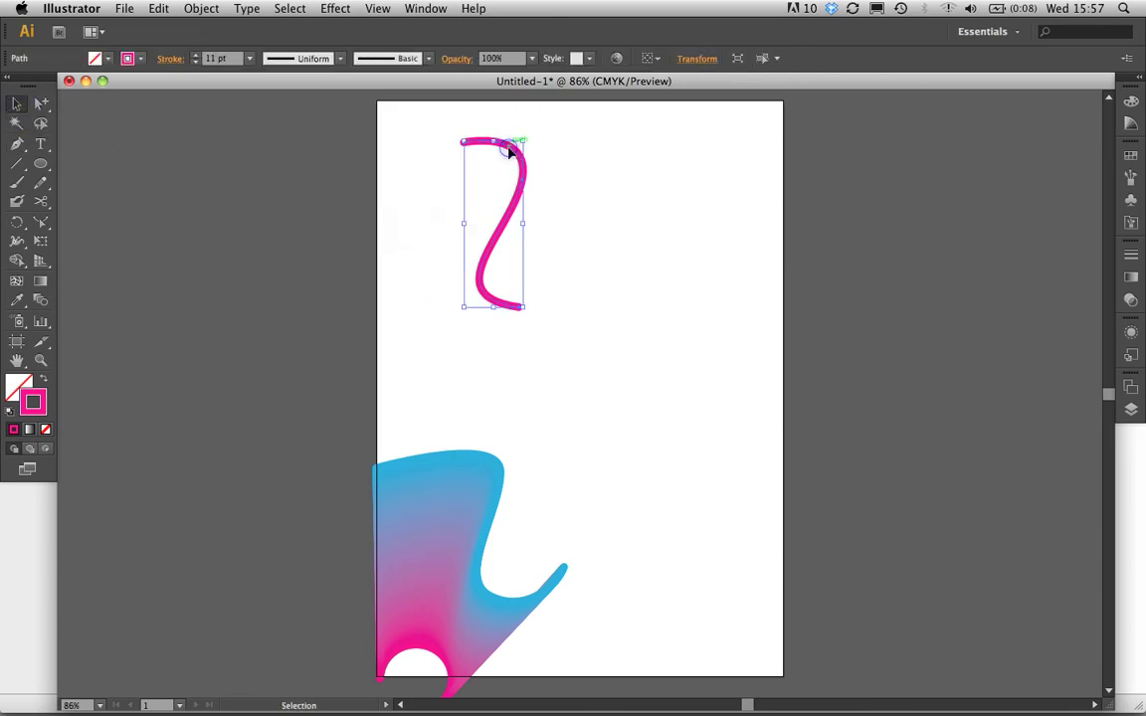
pyautogui.click(17, 221)
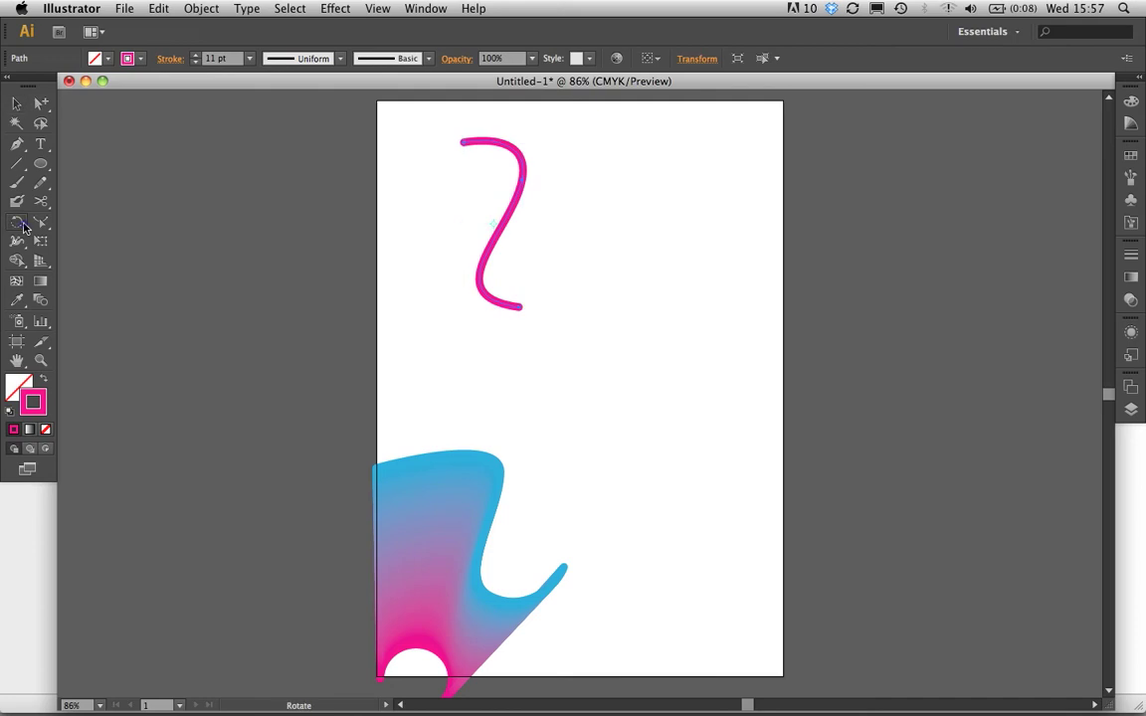
pyautogui.click(520, 305)
pyautogui.moveTo(464, 143); pyautogui.dragTo(509, 131)
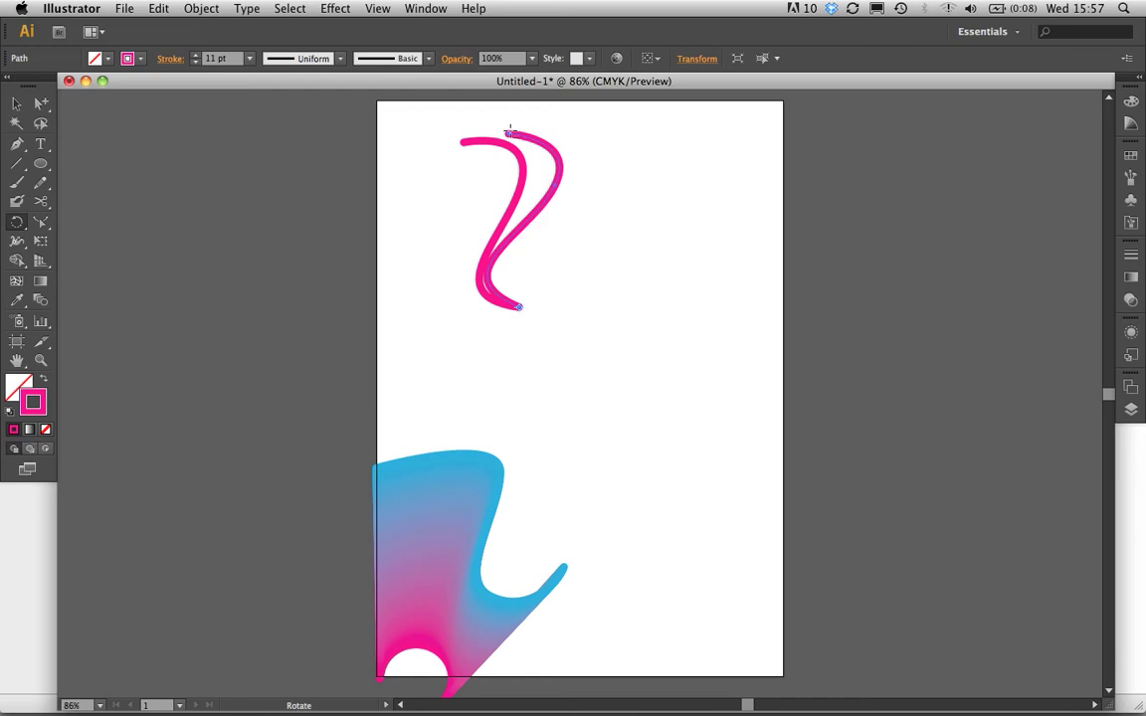
# Repeat the rotated copy around the same pivot until the pink curves form a complete wheel
pyautogui.press('v')
pyautogui.press('super+d')
pyautogui.press('super+d')
pyautogui.press('super+d')
pyautogui.press('super+d')
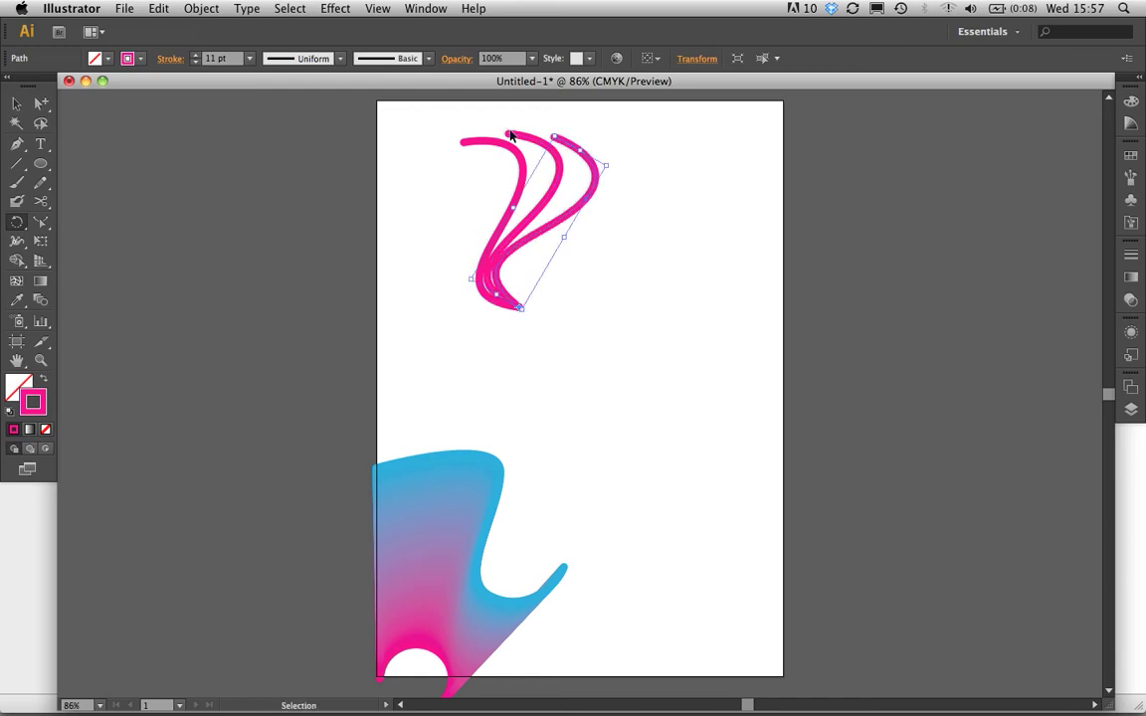
pyautogui.press('super+d')
pyautogui.press('super+d')
pyautogui.press('super+d')
pyautogui.press('super+d')
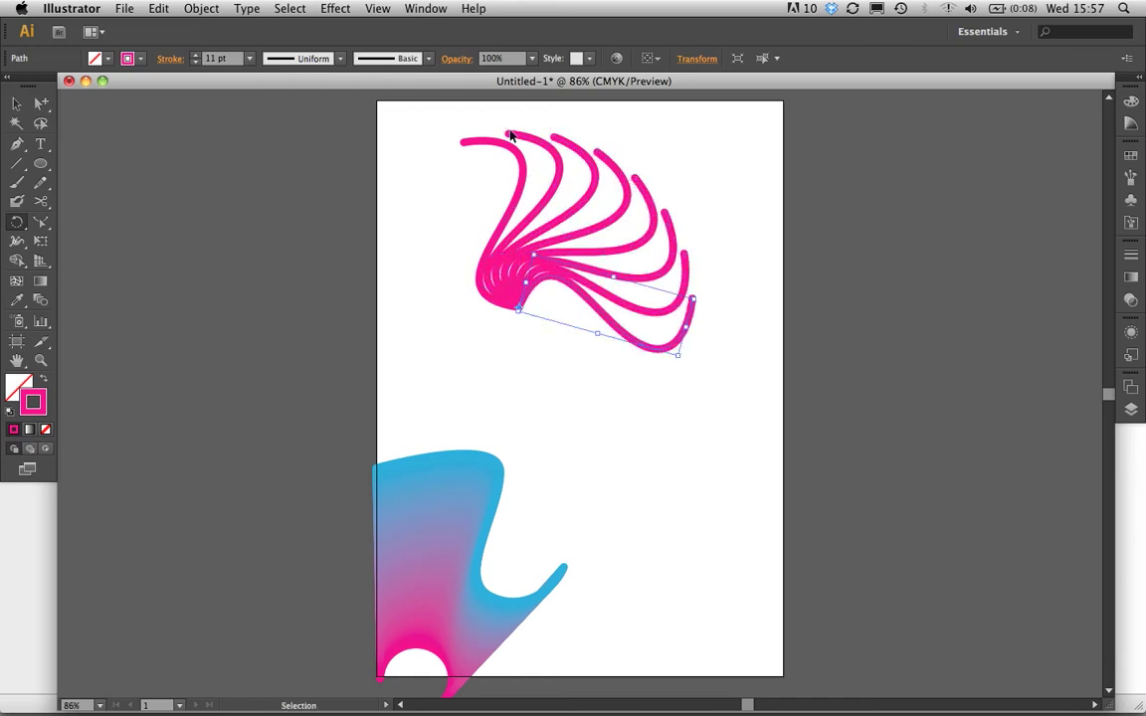
pyautogui.press('super+d')
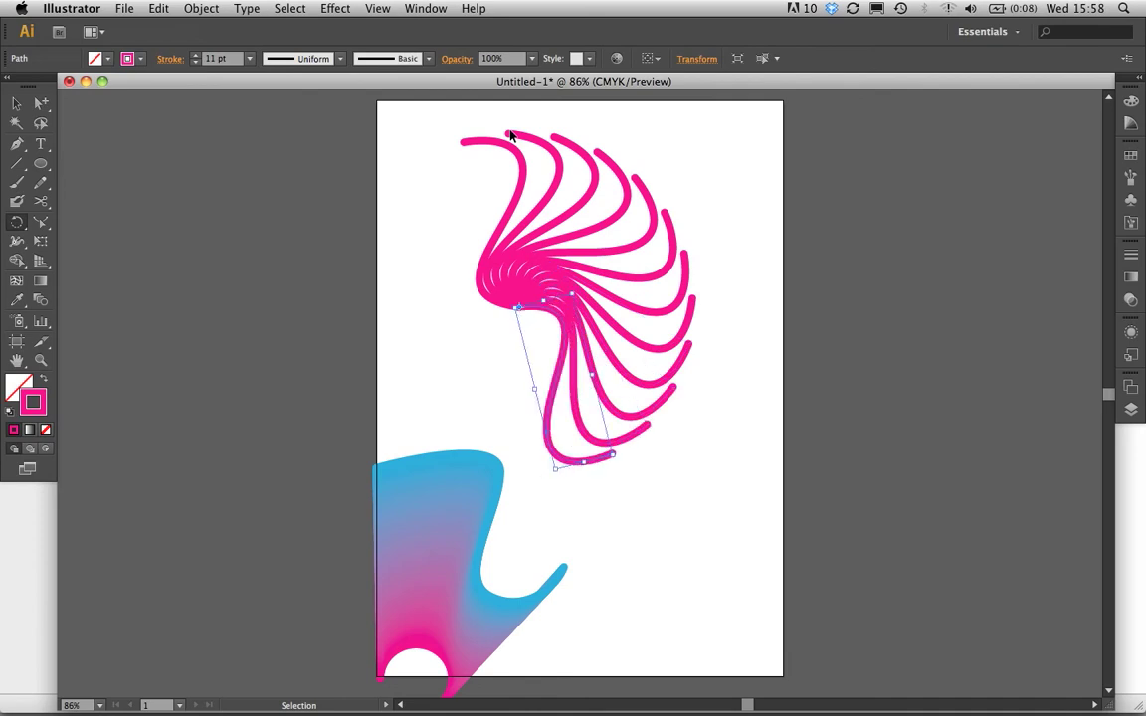
pyautogui.press('r')
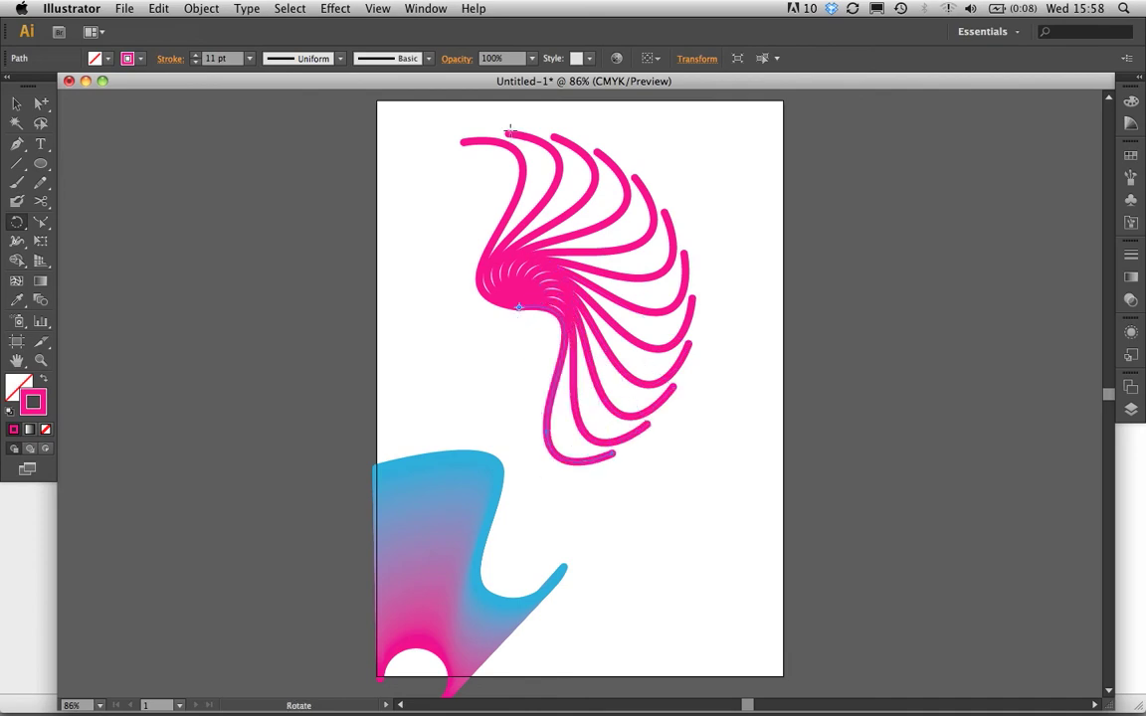
pyautogui.press('v')
pyautogui.press('super+d')
pyautogui.press('super+d')
pyautogui.press('super+d')
pyautogui.press('super+d')
pyautogui.press('super+d')
pyautogui.press('super+d')
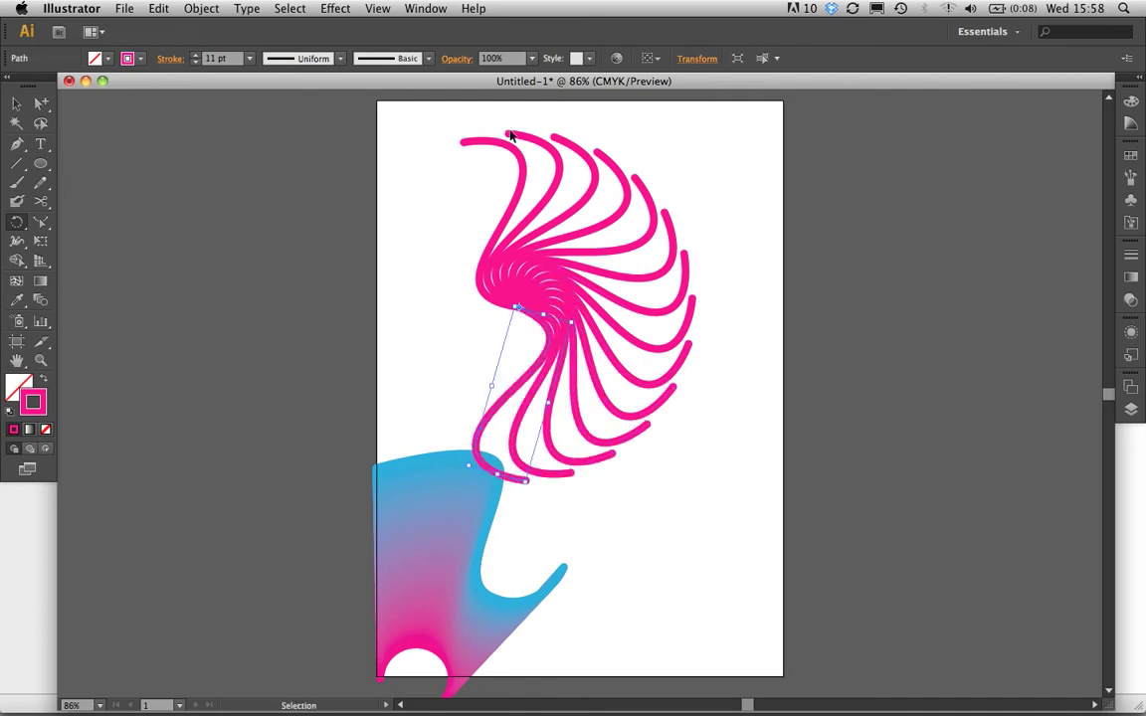
pyautogui.press('super+d')
pyautogui.press('super+d')
pyautogui.press('super+d')
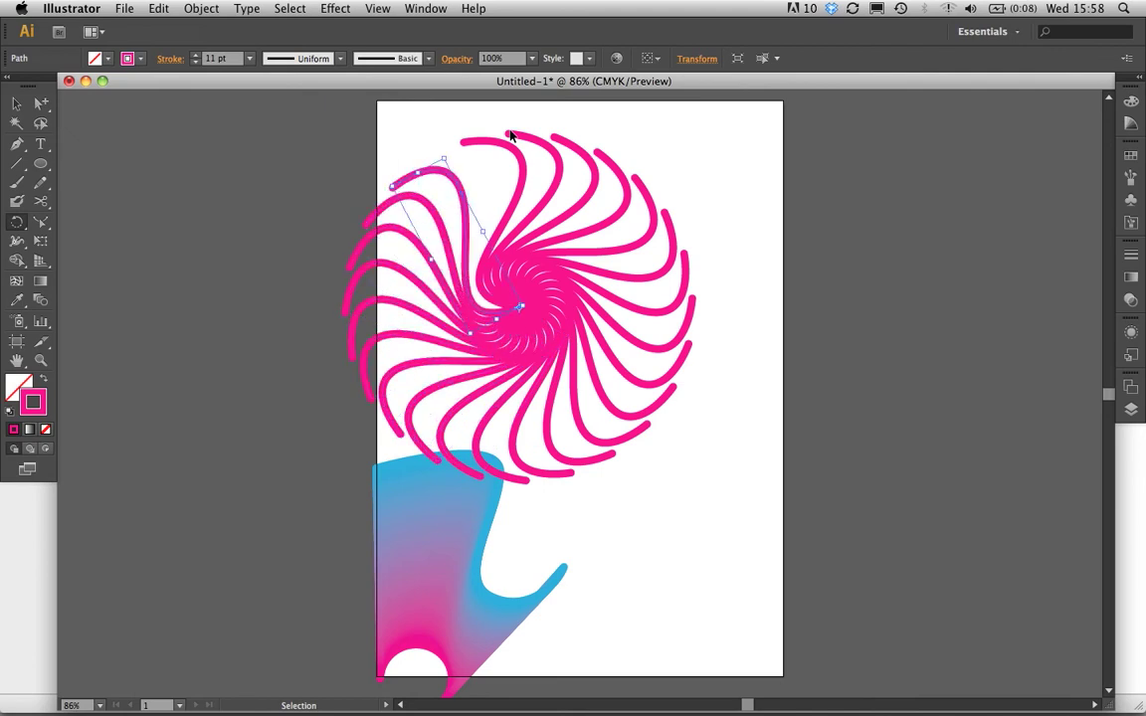
pyautogui.press('super+d')
pyautogui.press('r')
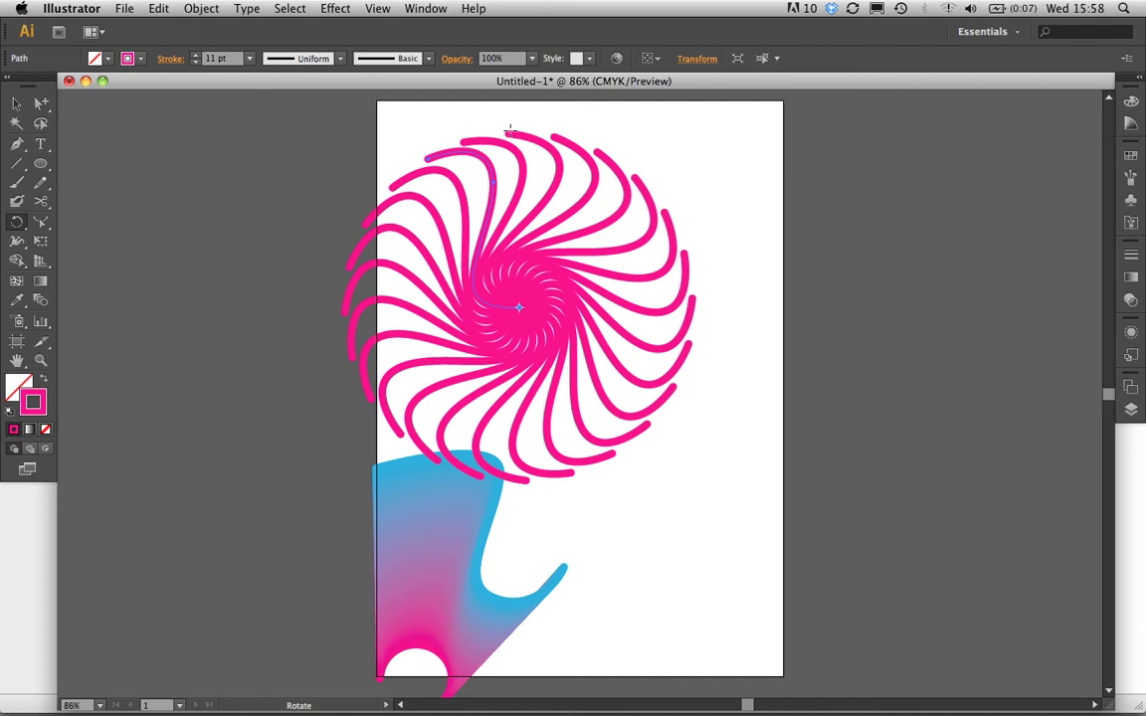
# Select all the wheel's curves, scale them down to about a third of their size and place them in the artboard's upper-left corner
pyautogui.click(16, 104)
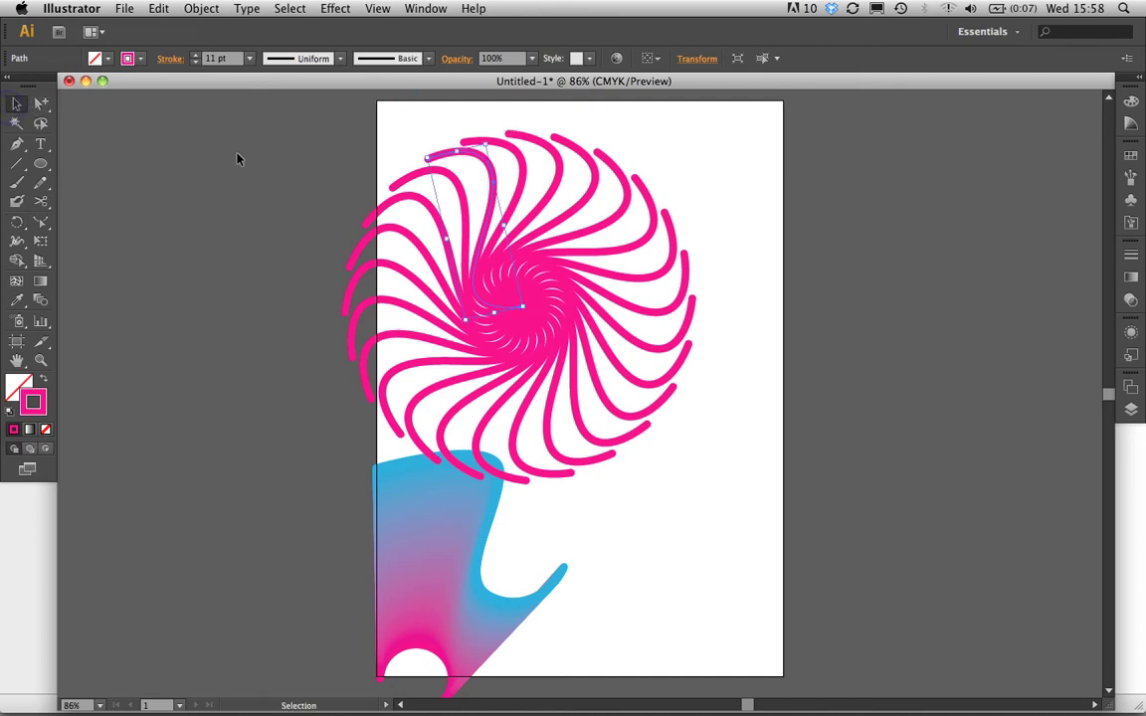
pyautogui.moveTo(240, 144); pyautogui.dragTo(587, 258)
pyautogui.moveTo(438, 220); pyautogui.dragTo(495, 229)
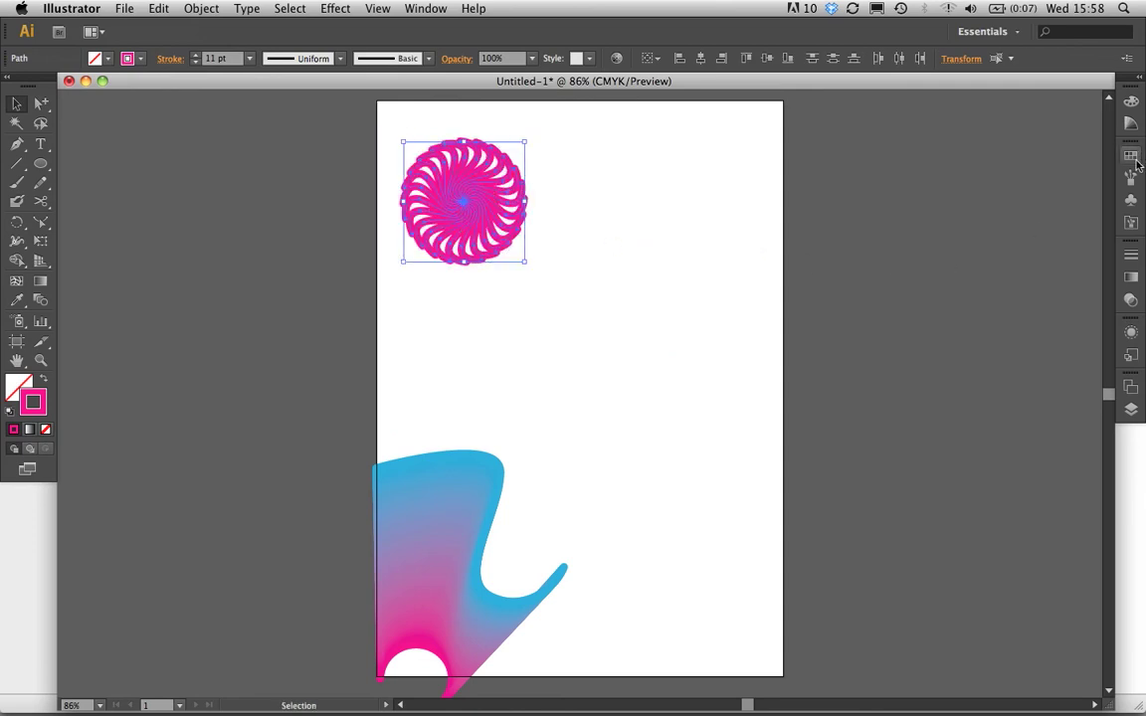
# Set the stroke weight of the wheel's curves to 2 pt
pyautogui.click(1131, 255)
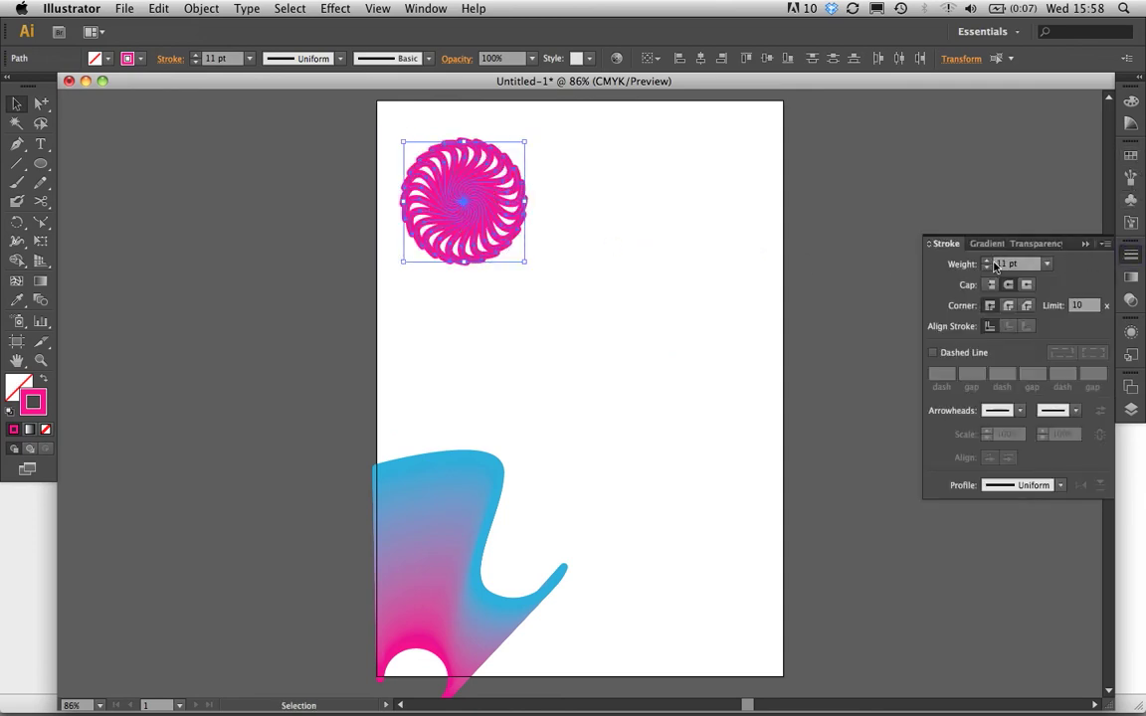
pyautogui.click(989, 268)
pyautogui.click(989, 268)
pyautogui.click(989, 268)
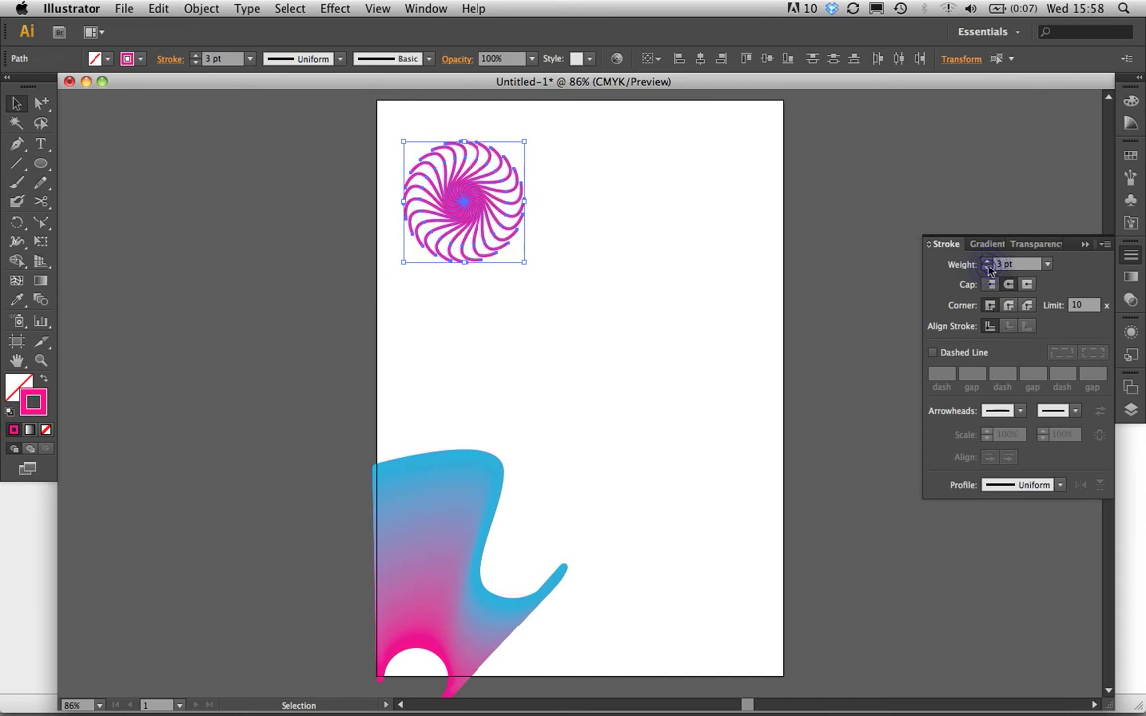
pyautogui.click(989, 267)
pyautogui.click(989, 268)
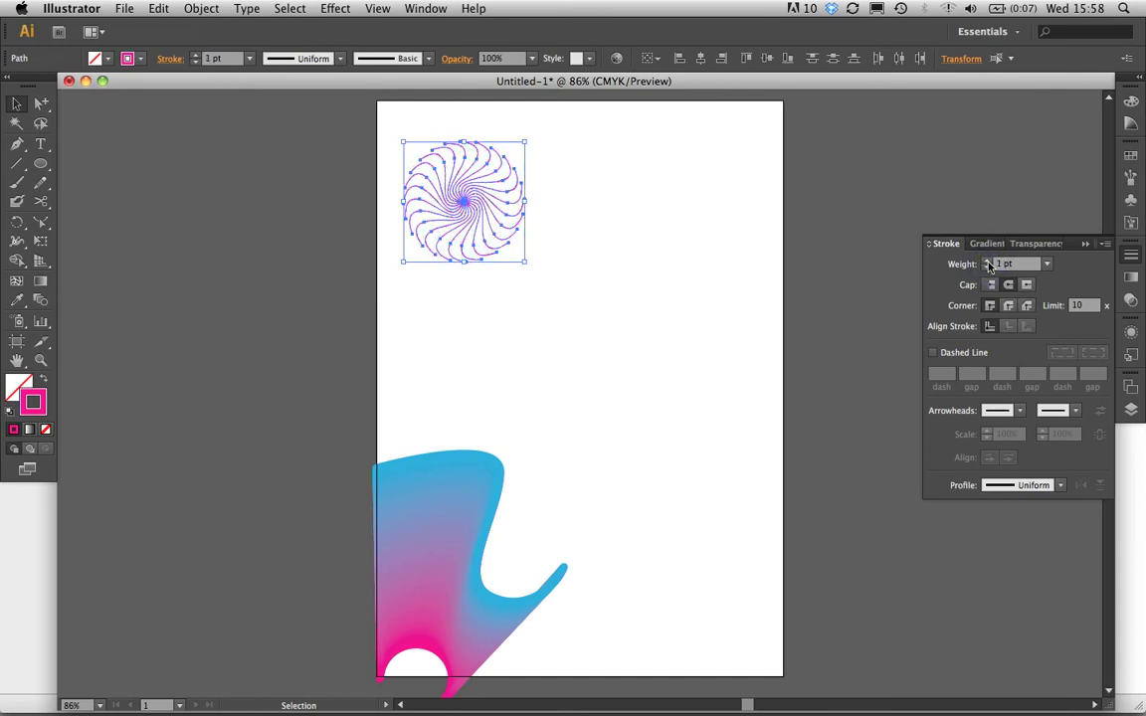
pyautogui.click(986, 261)
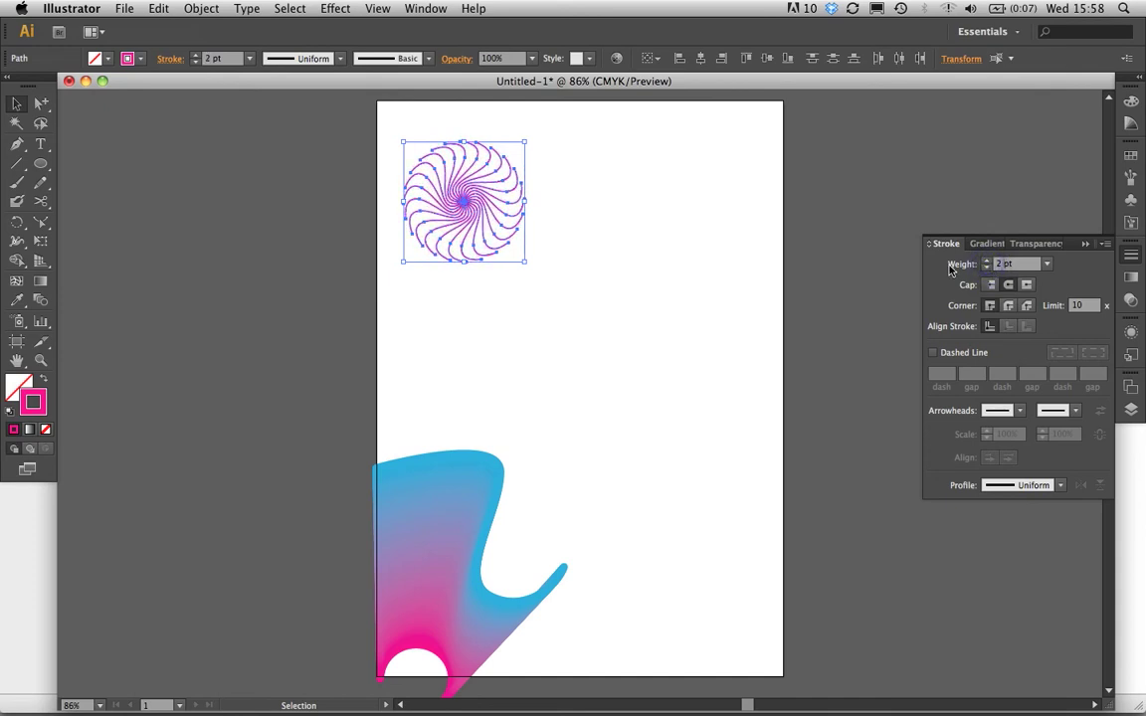
# Group the wheel's curves and duplicate the group twice to the right, forming a horizontal row of three touching wheels
pyautogui.click(628, 220)
pyautogui.moveTo(393, 122); pyautogui.dragTo(542, 286)
pyautogui.press('super+g')
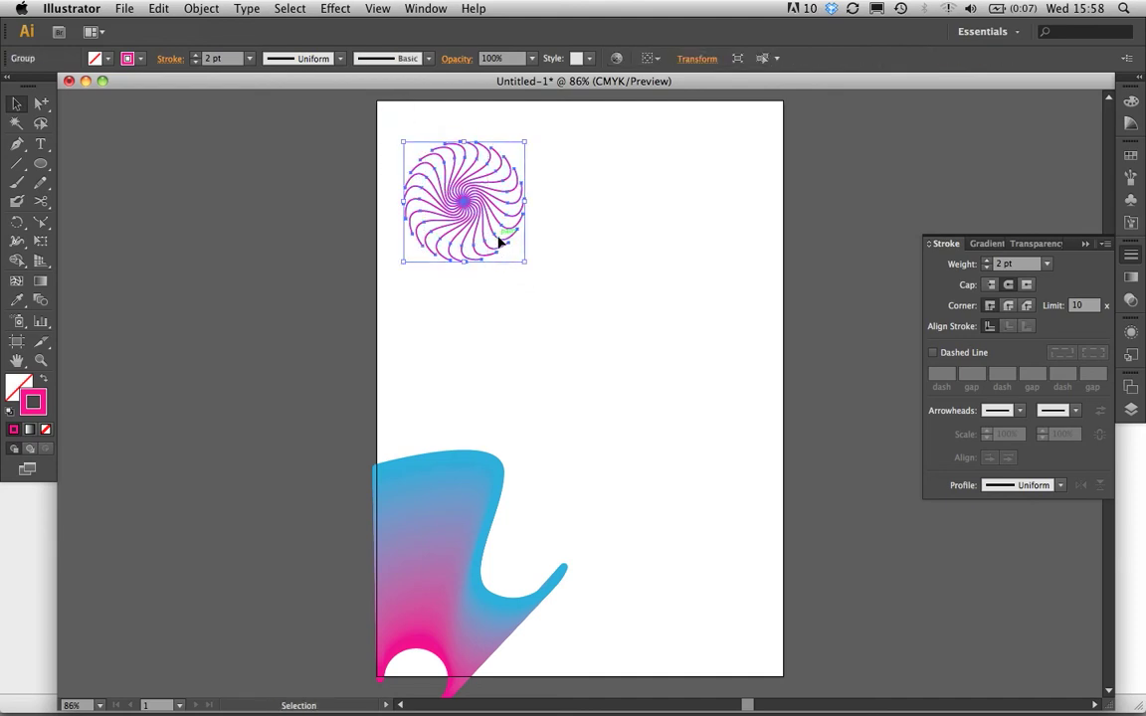
pyautogui.moveTo(500, 241); pyautogui.dragTo(617, 241)
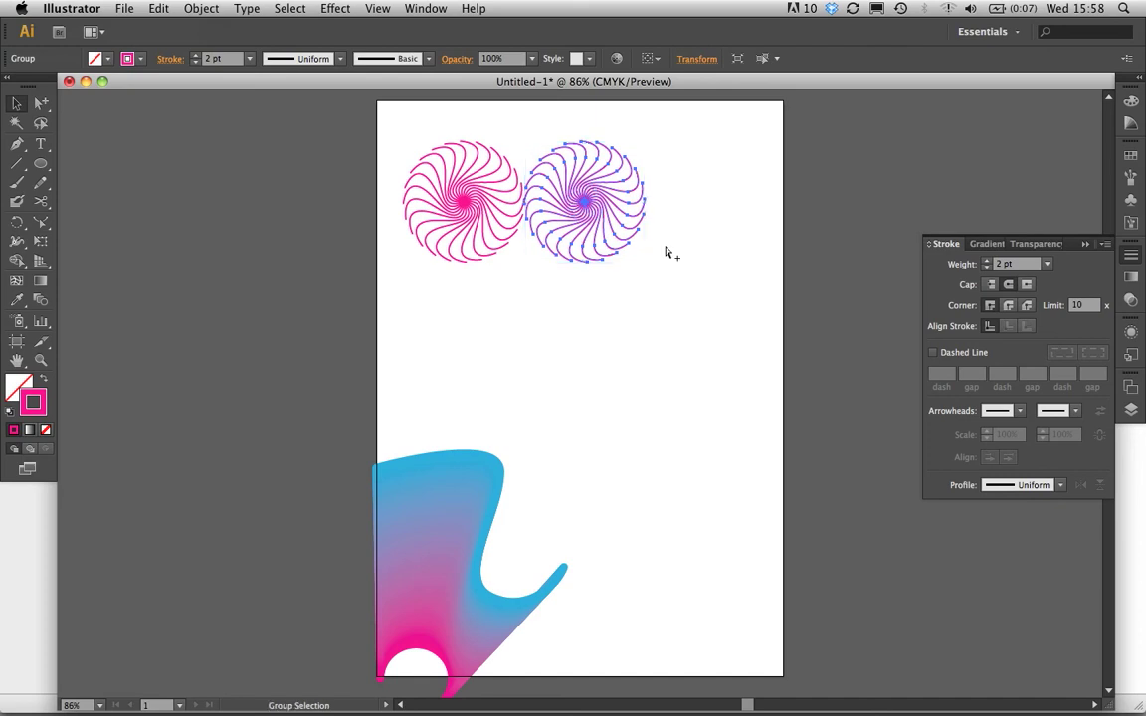
pyautogui.press('super+d')
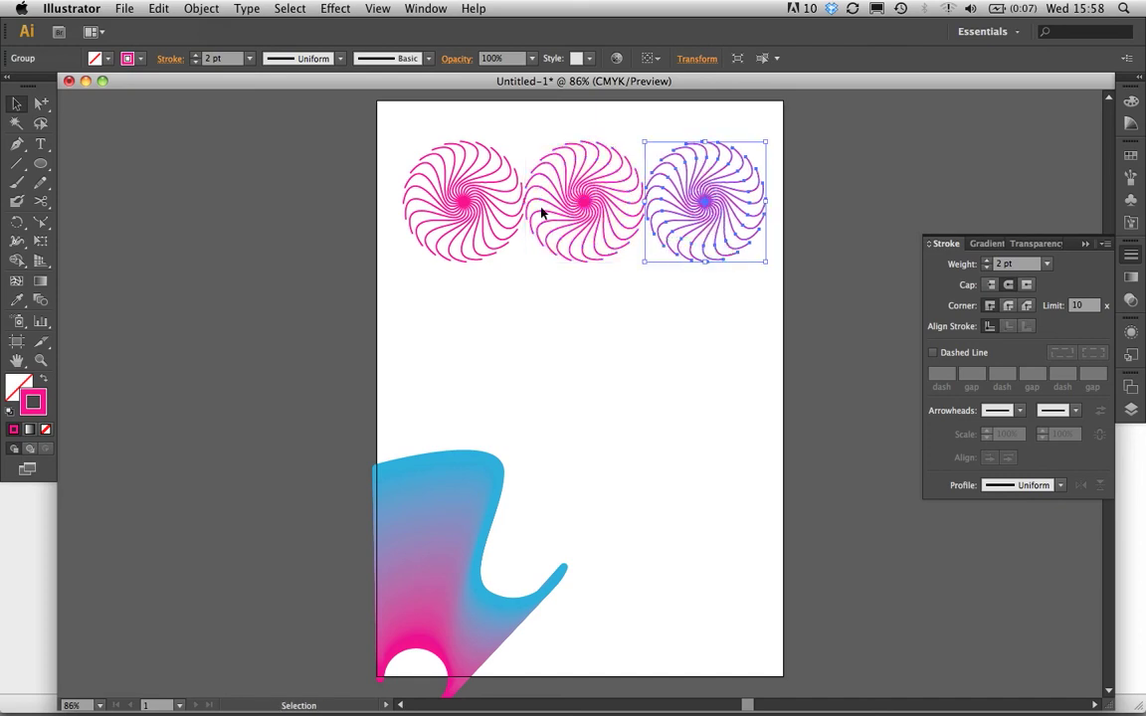
# Copy the row of three wheels straight down so the second row touches the first, and clear the selection
pyautogui.click(388, 126)
pyautogui.moveTo(395, 216); pyautogui.dragTo(765, 259)
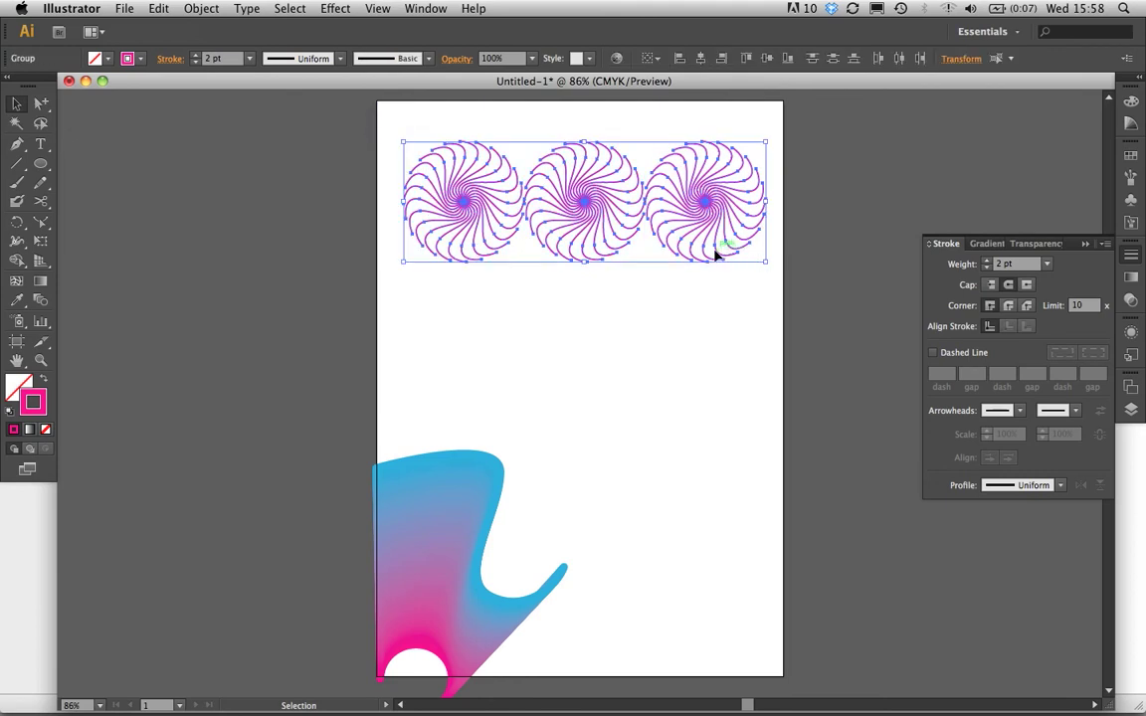
pyautogui.moveTo(714, 255); pyautogui.dragTo(716, 373)
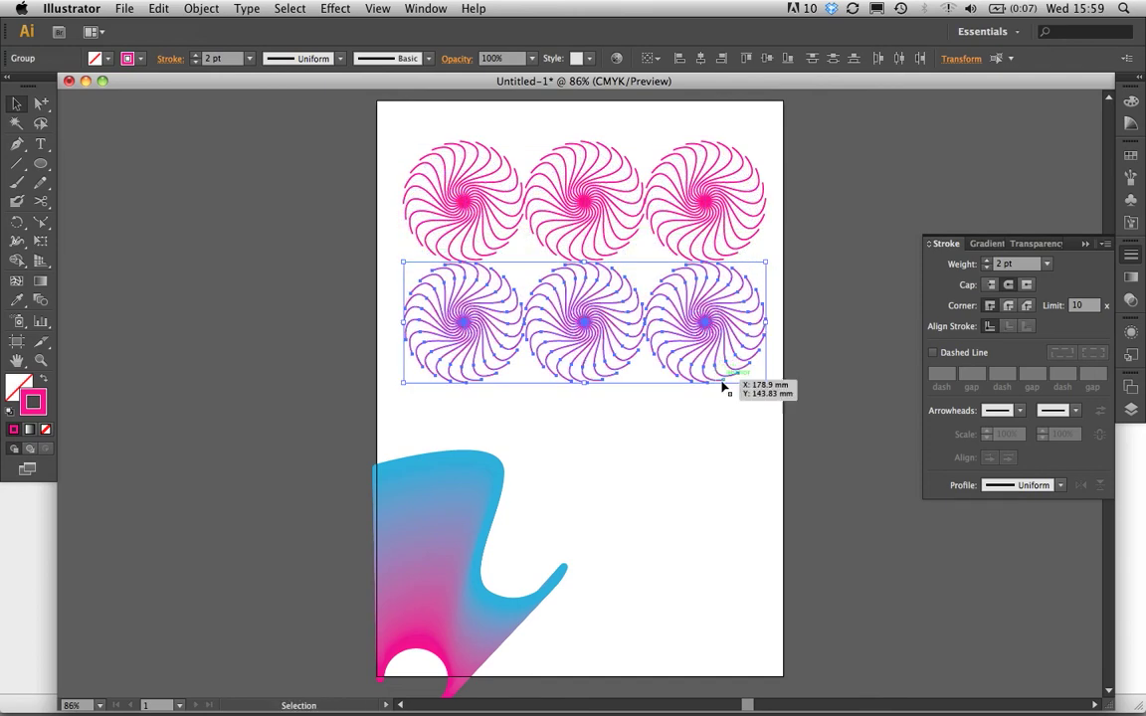
pyautogui.click(718, 438)
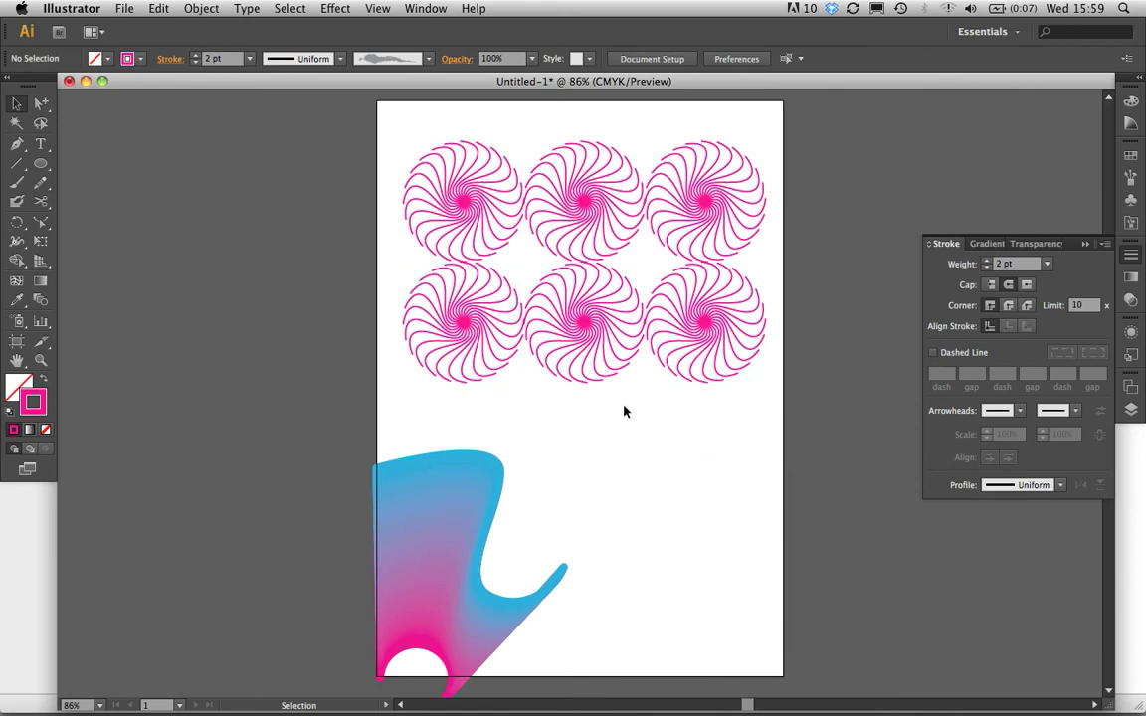